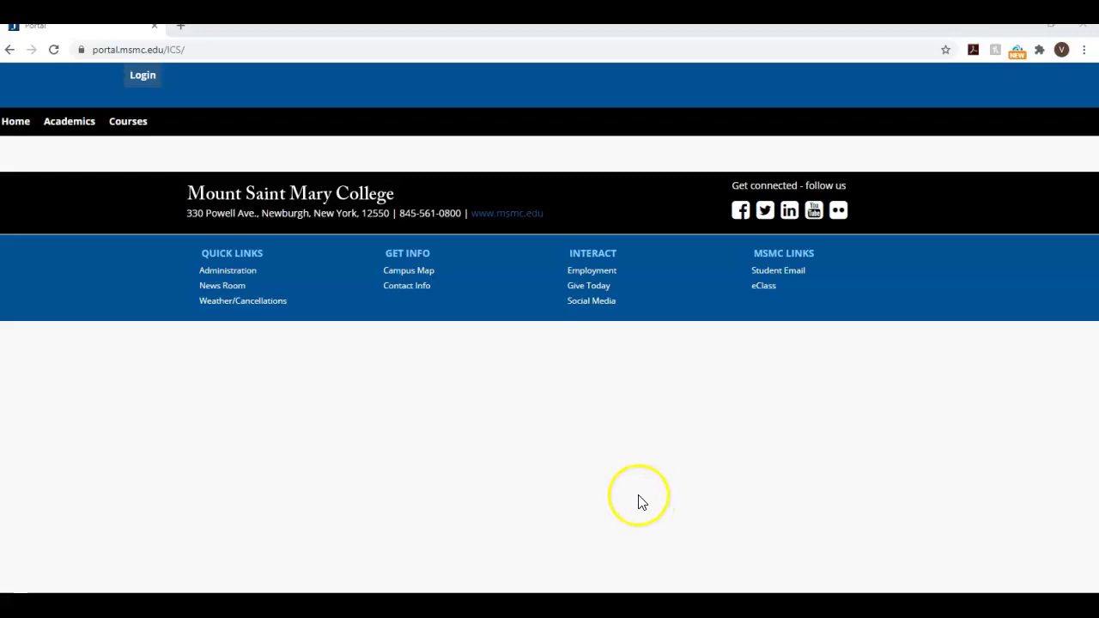
Step: Log in to the college portal and open the Library website
click(142, 82)
click(807, 249)
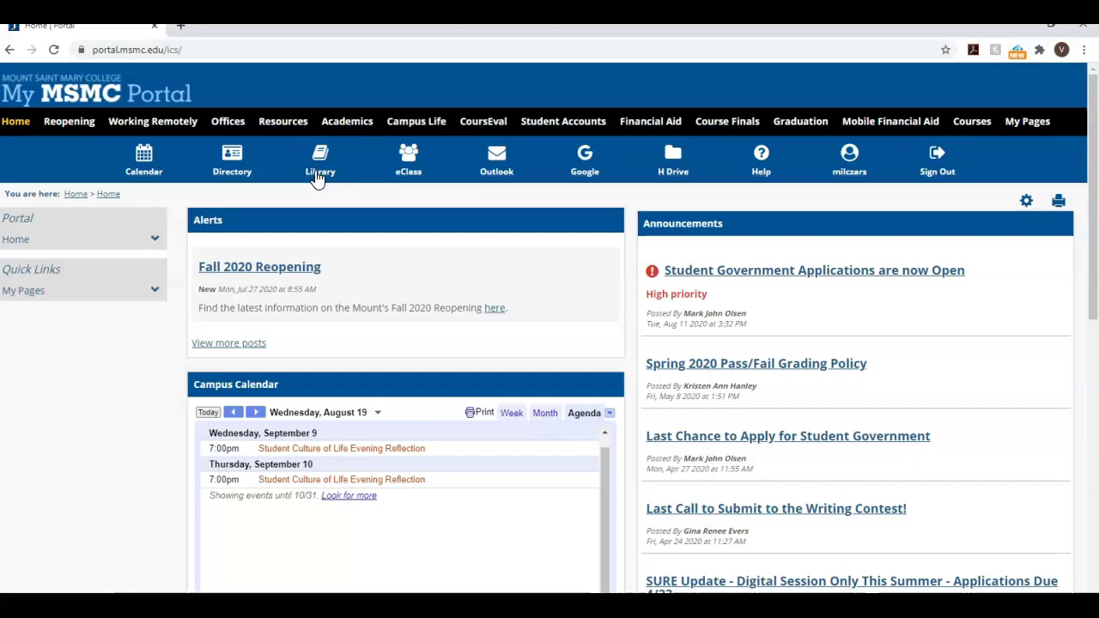
click(318, 172)
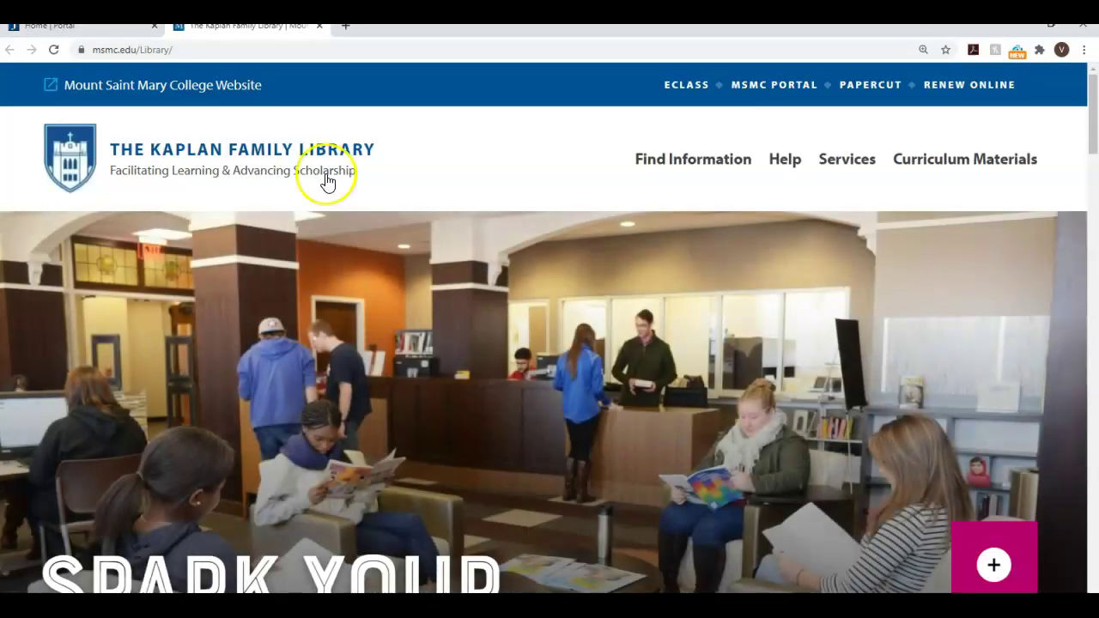
Step: Go to the library's Articles and Databases page and open the Databases by Subject list
click(683, 167)
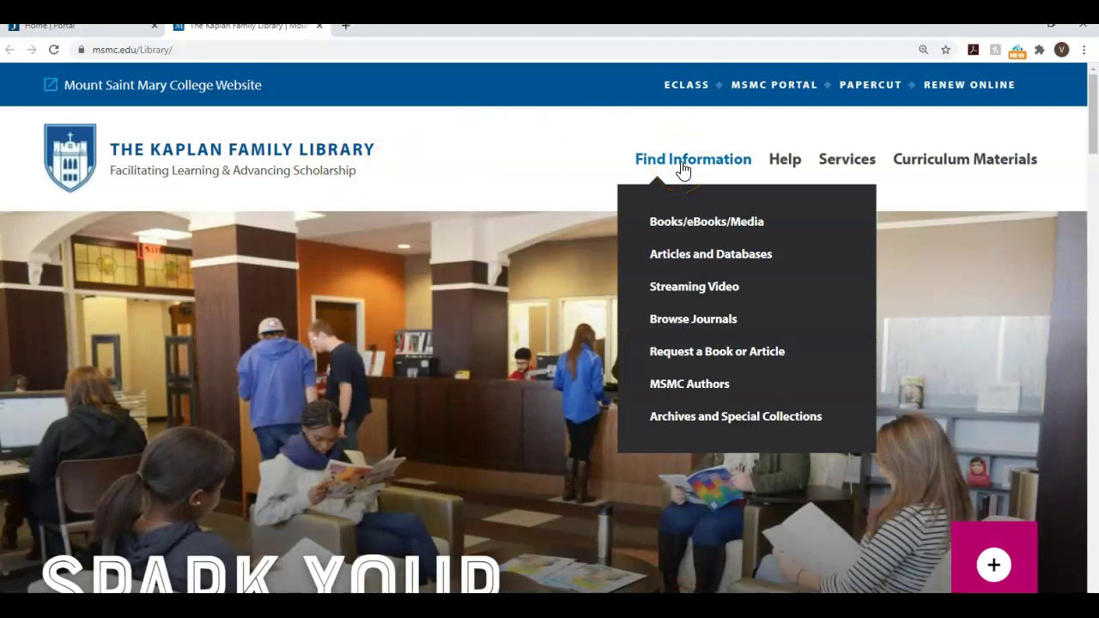
click(704, 257)
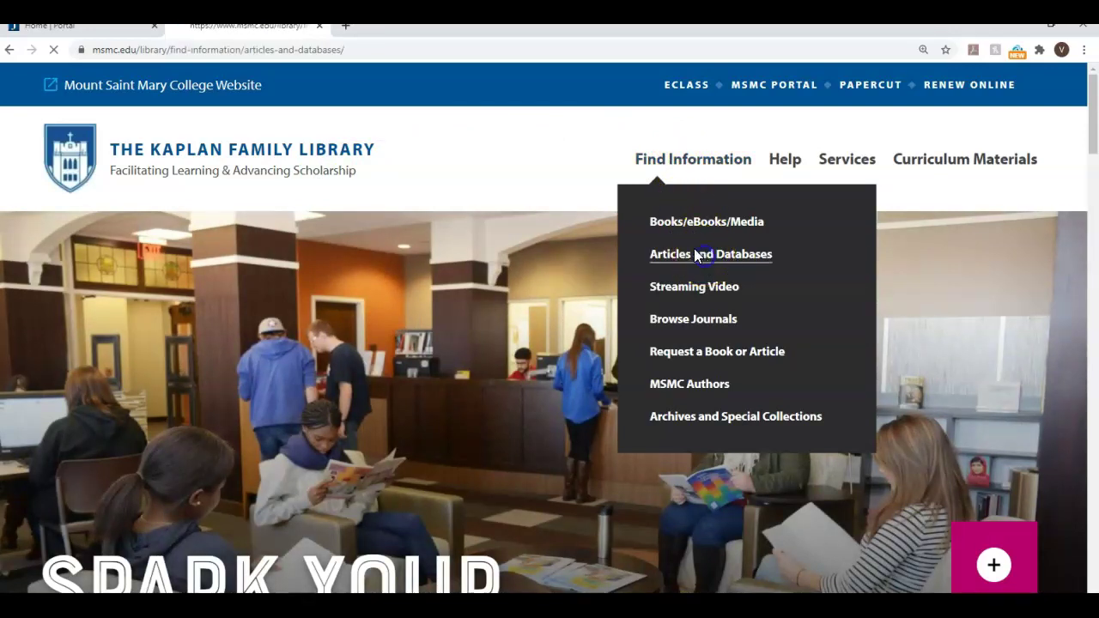
scroll(727, 300, down, 8)
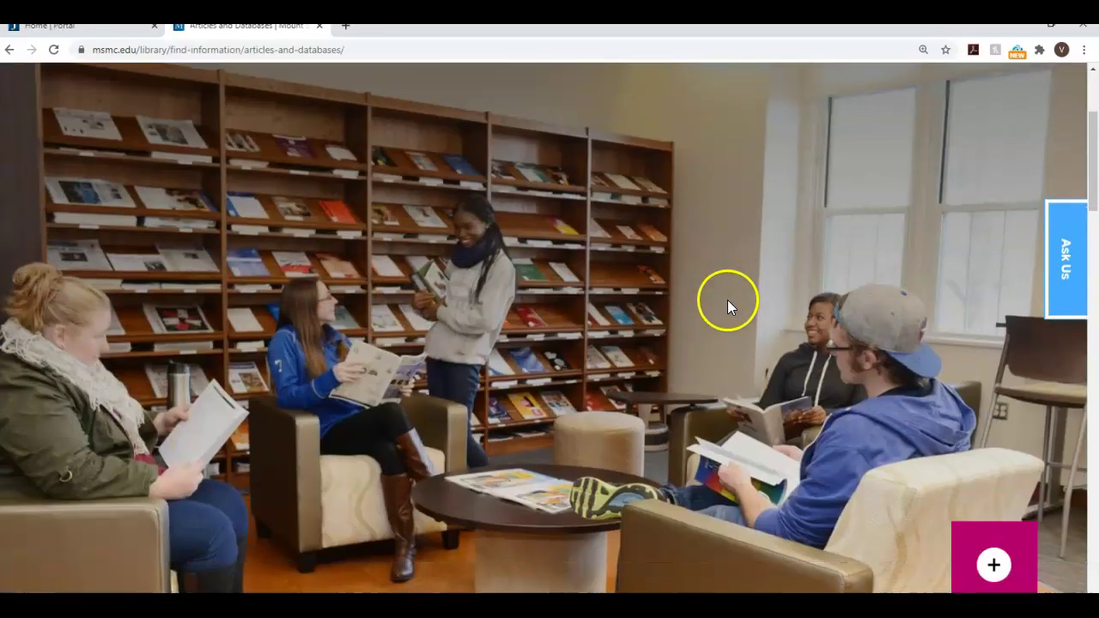
scroll(736, 308, down, 3)
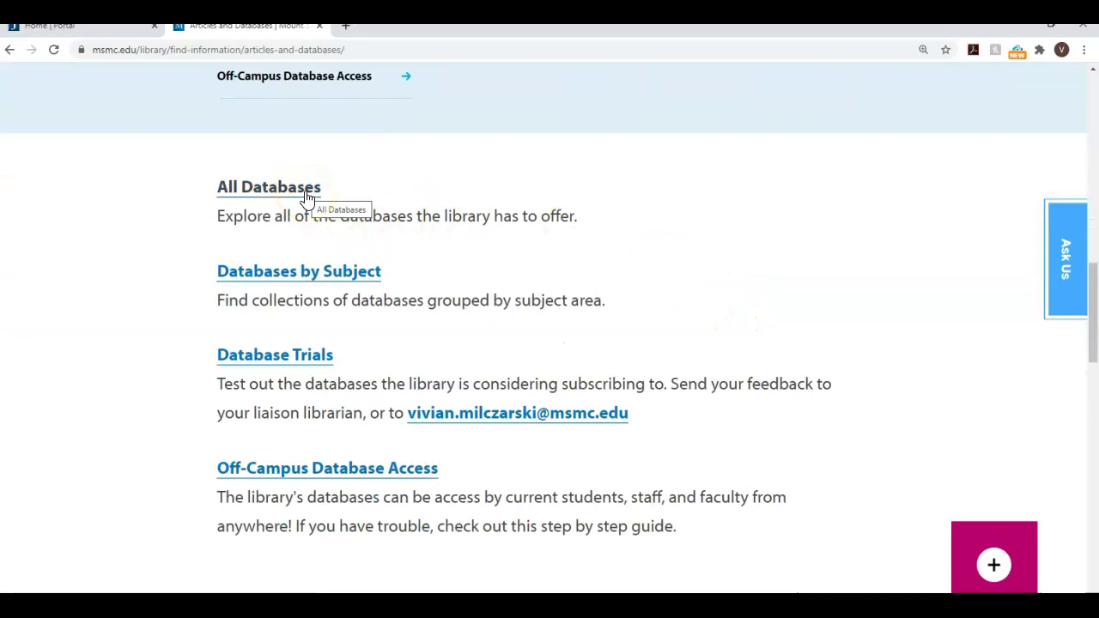
click(315, 276)
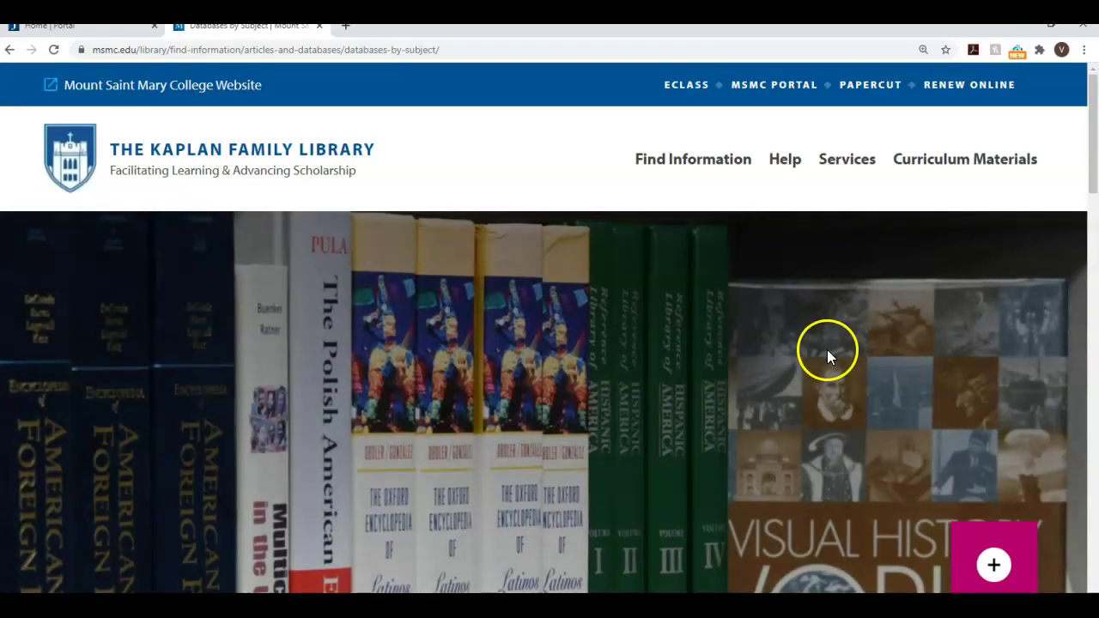
Step: Open the Psychology research guide from the subject list and look over its databases and librarian contact section
scroll(826, 349, down, 10)
scroll(833, 368, down, 3)
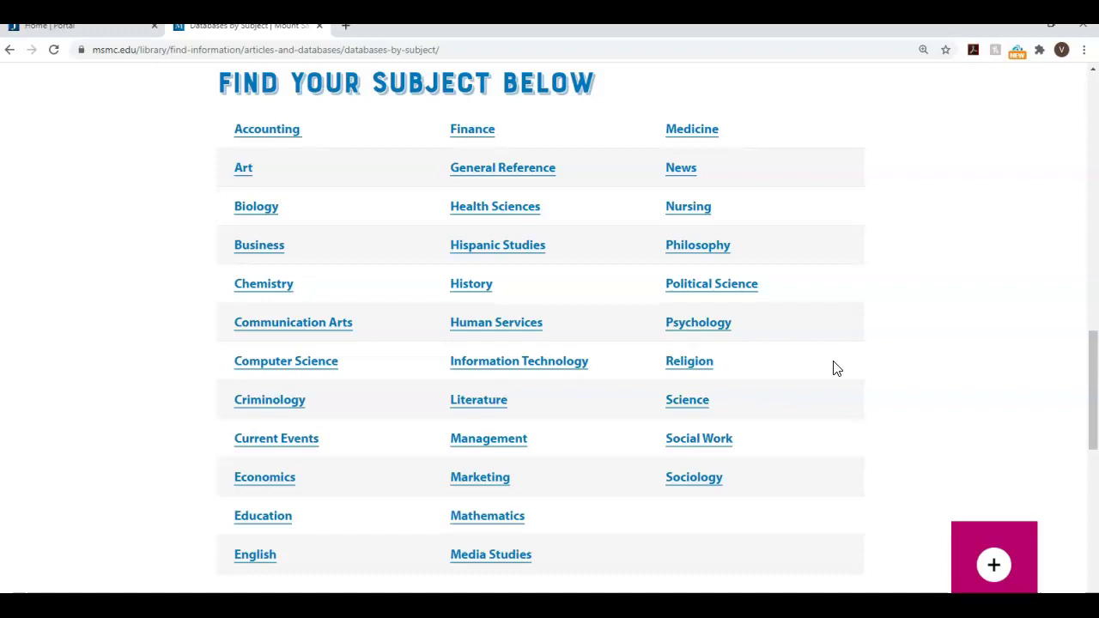
click(724, 323)
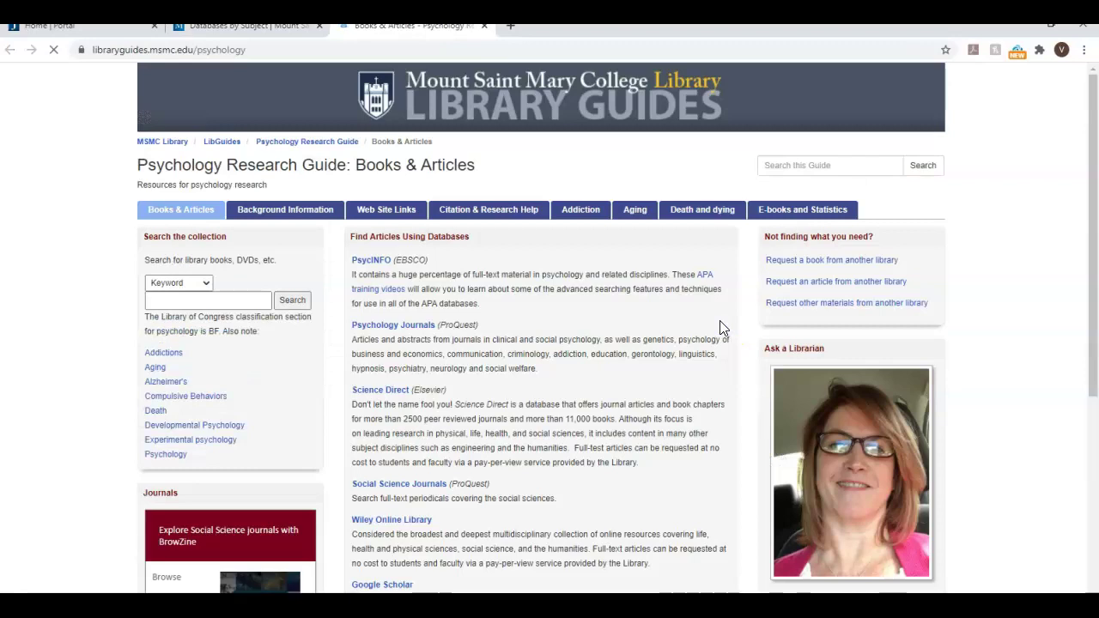
click(743, 324)
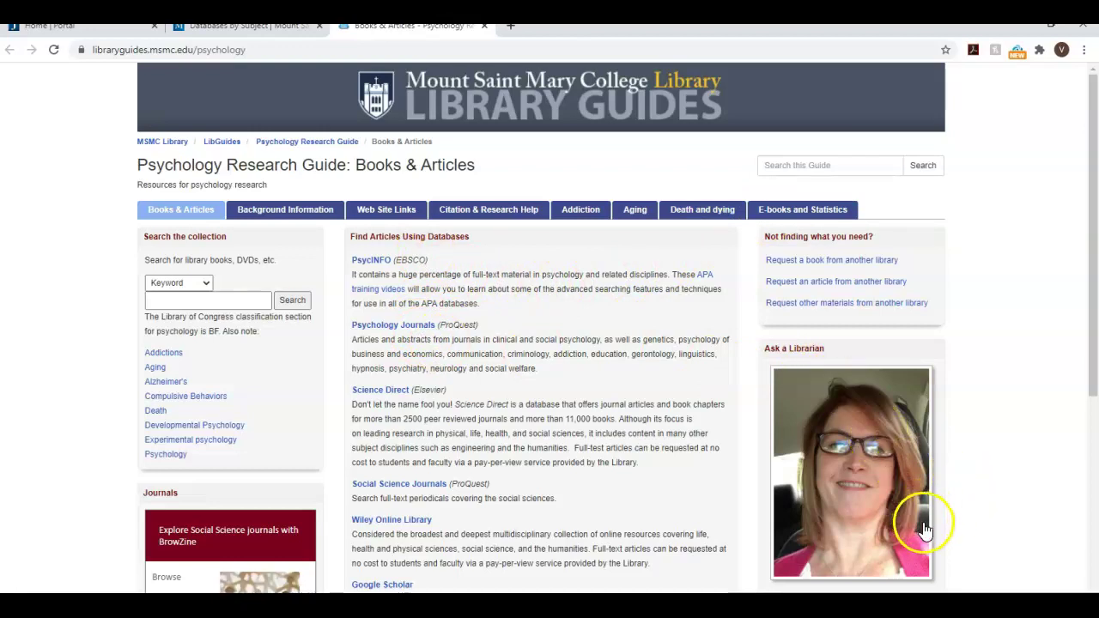
scroll(953, 527, down, 2)
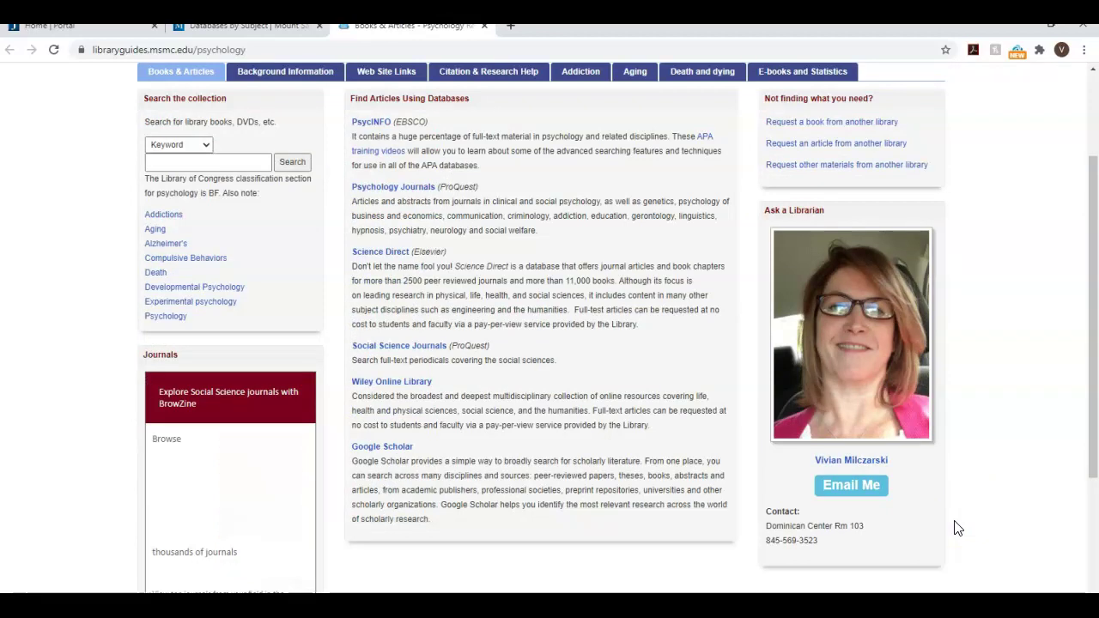
scroll(958, 528, up, 2)
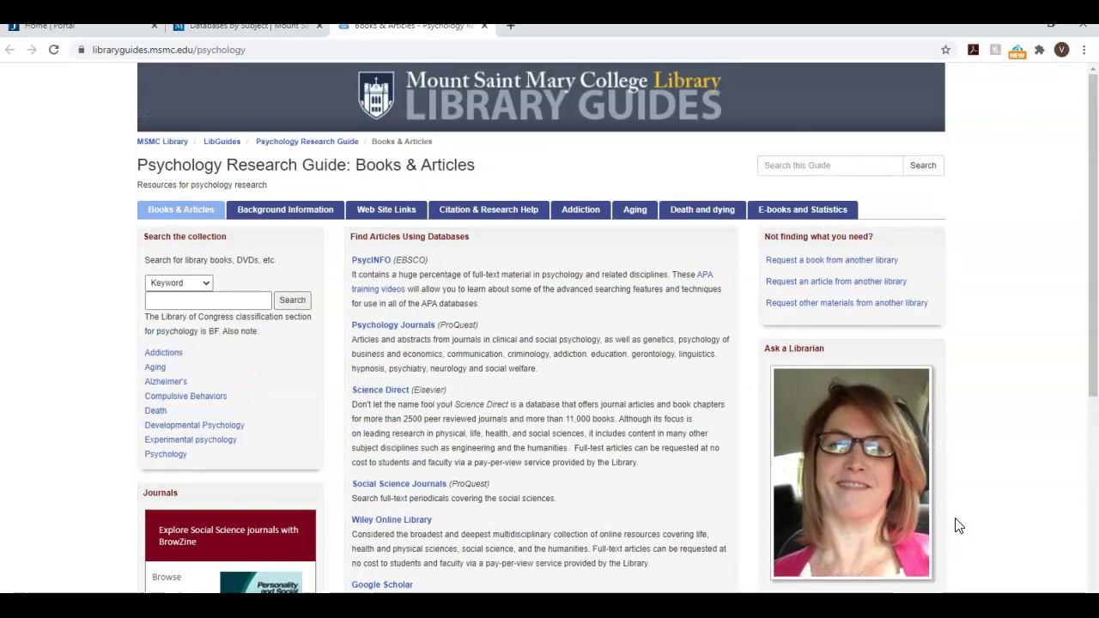
Step: Open the PsycINFO database and run a keyword search for "autism"
click(374, 271)
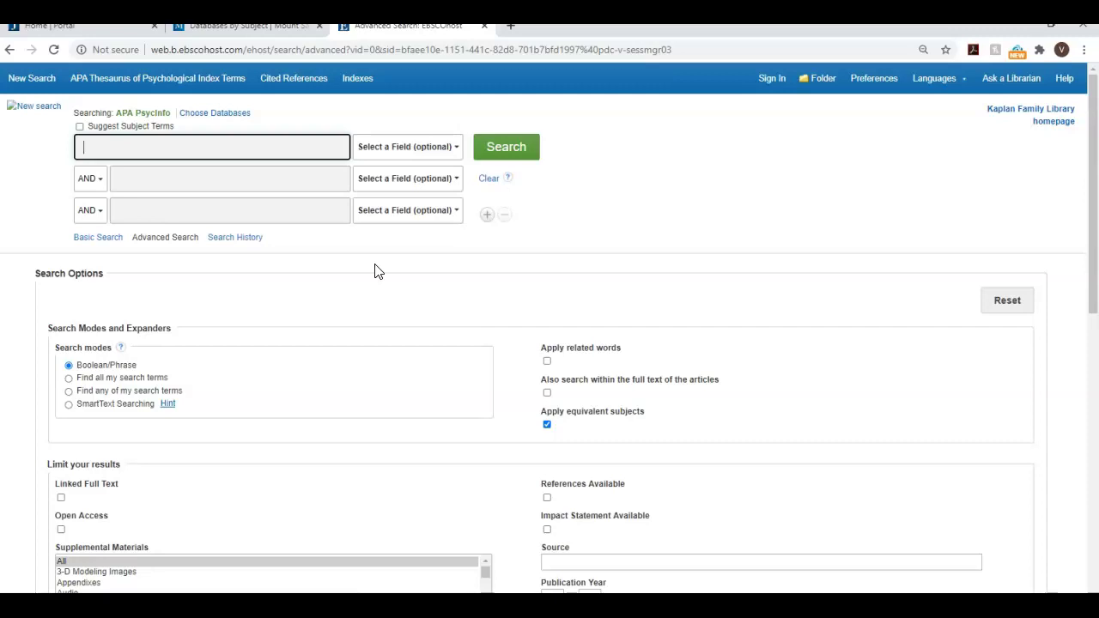
click(403, 262)
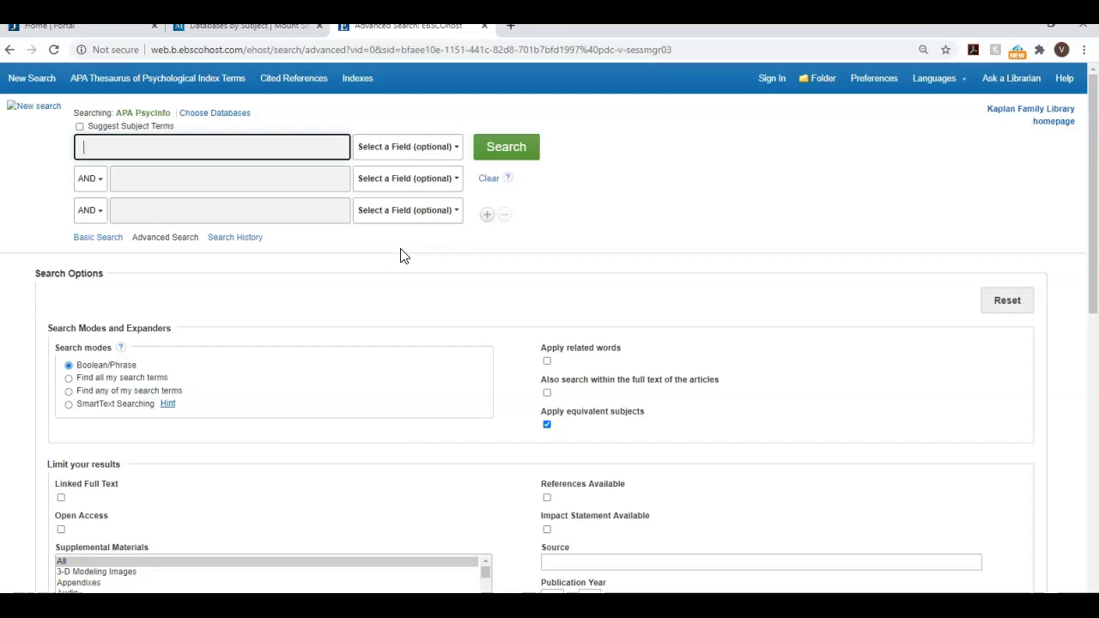
text(autism)
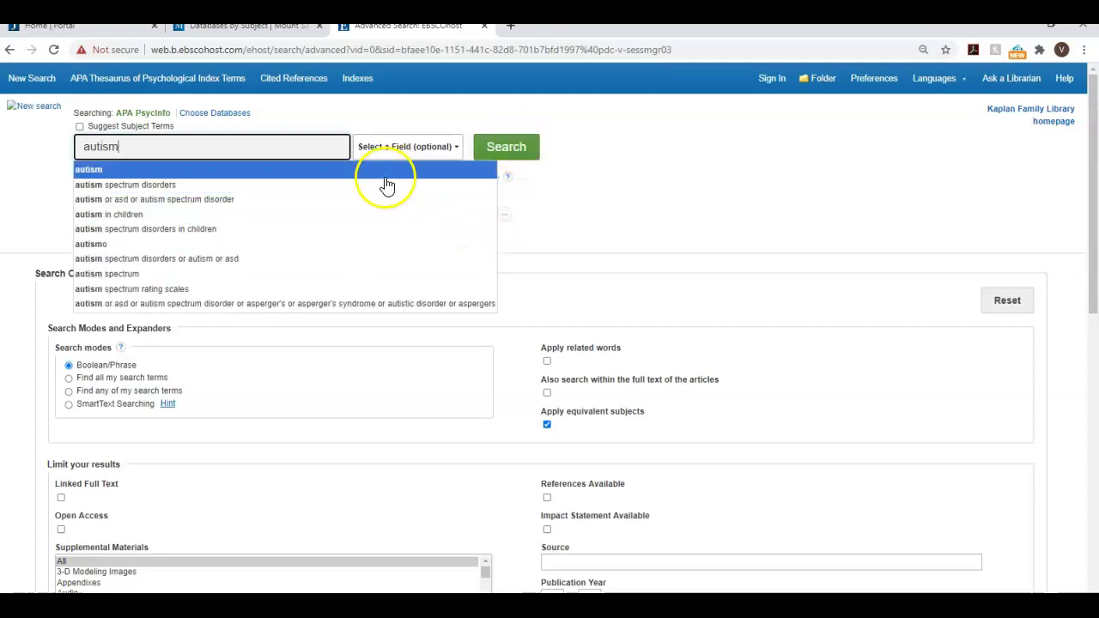
click(498, 147)
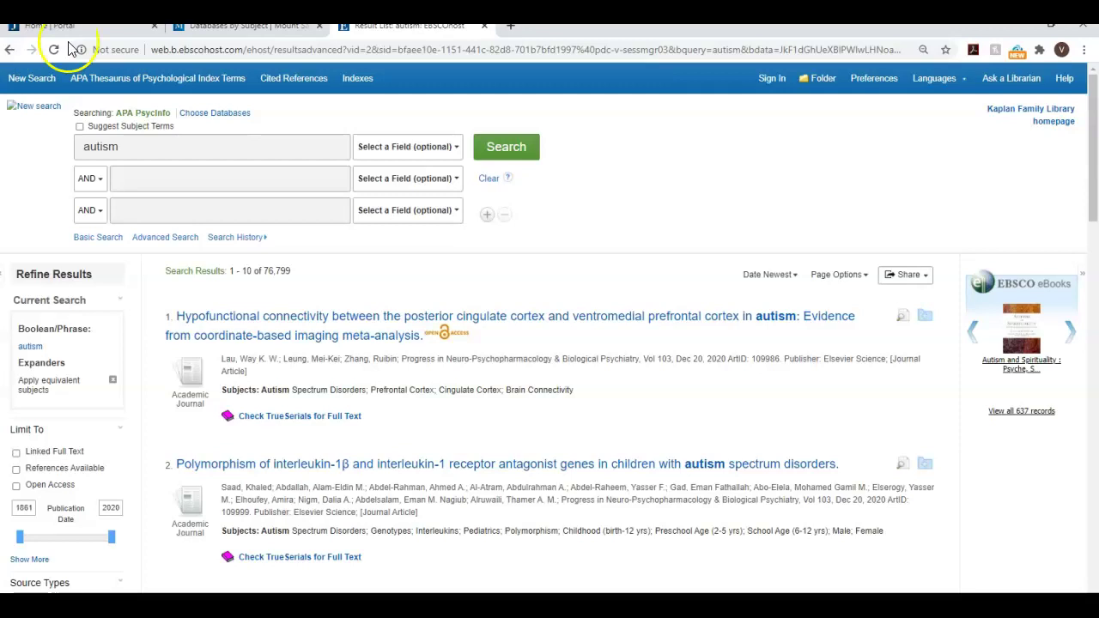
Step: Open the APA Thesaurus of Psychological Index Terms and browse for terms beginning with "autism"
click(125, 86)
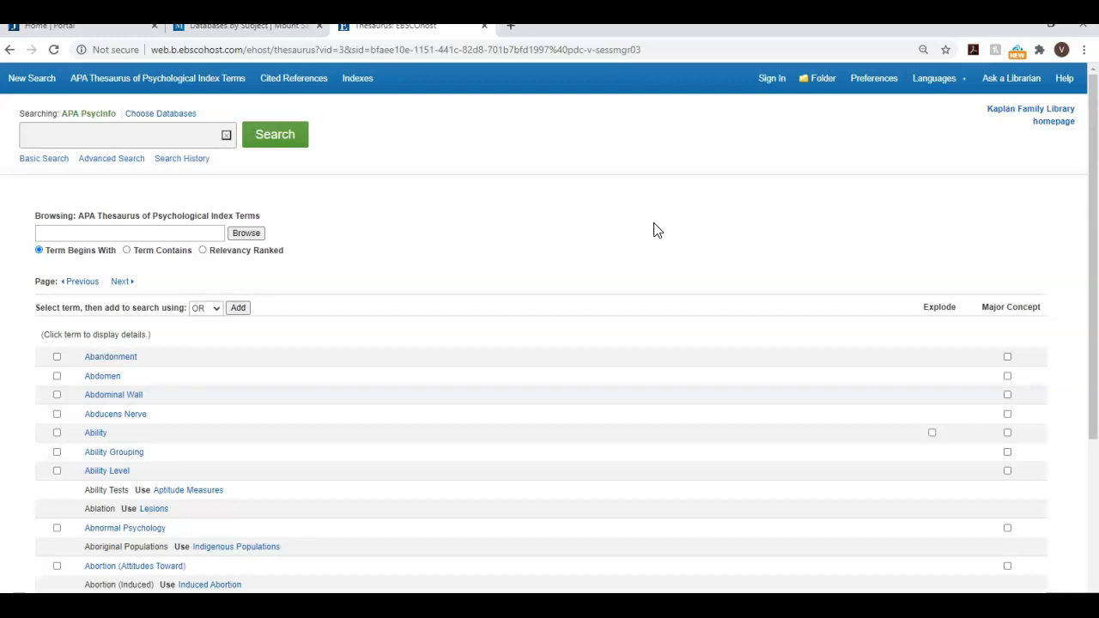
click(645, 234)
click(55, 396)
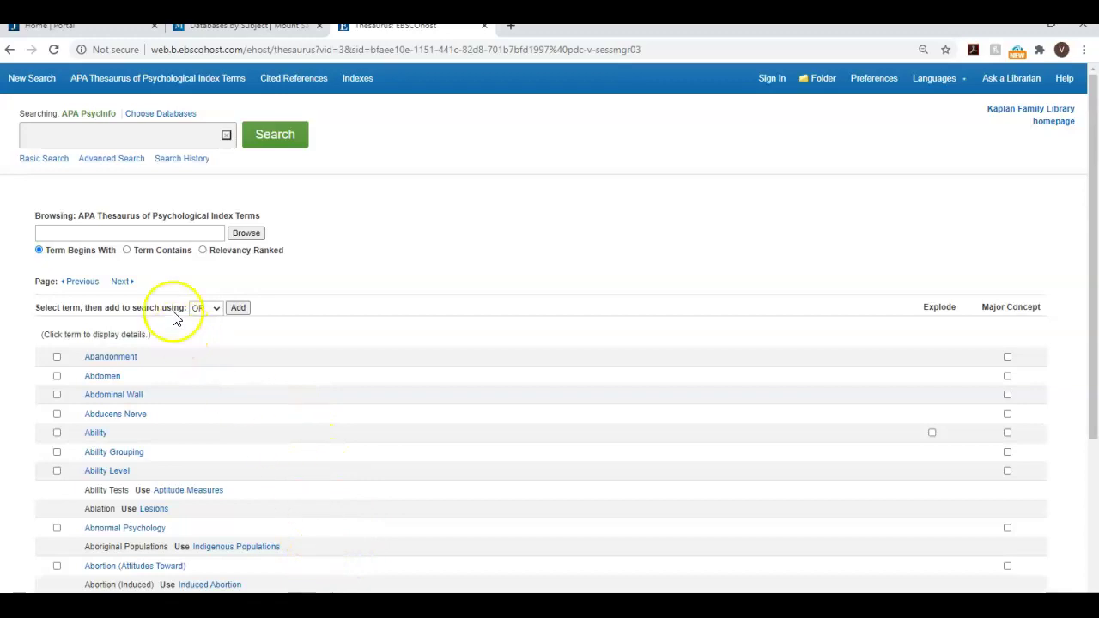
click(163, 236)
text(autism)
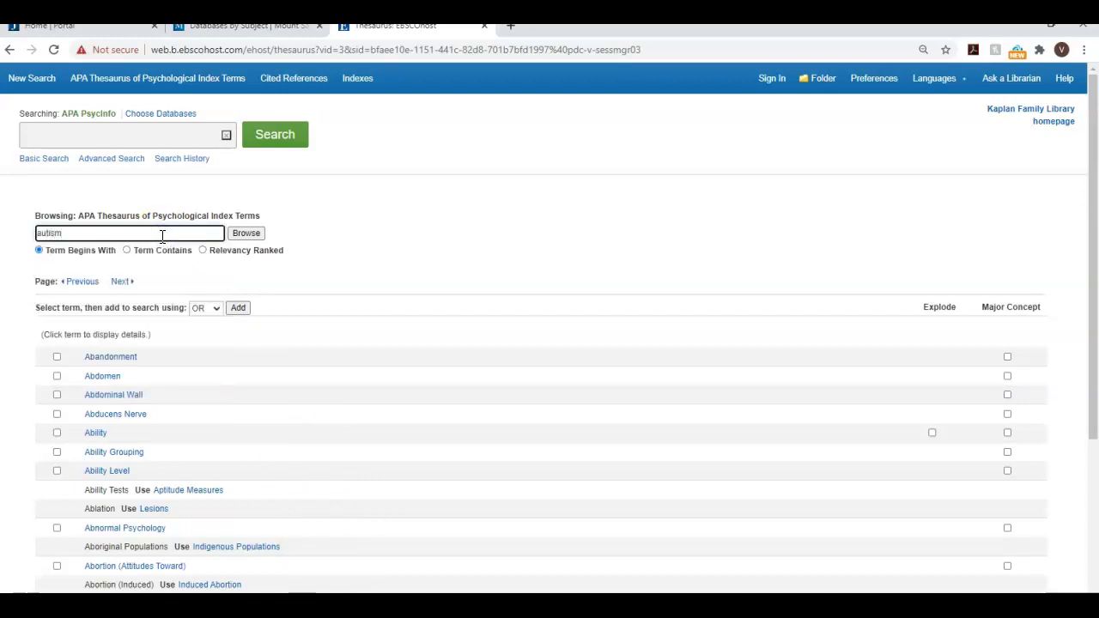
click(260, 236)
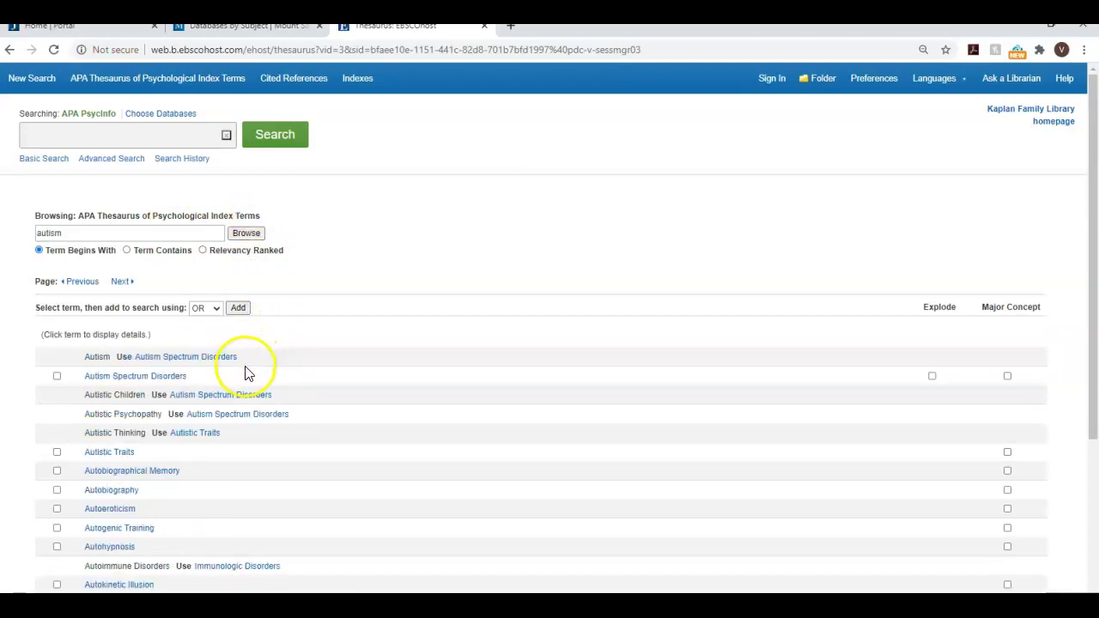
Step: Open the thesaurus record for Autism Spectrum Disorders, review it, and add that term to the search using OR
click(135, 377)
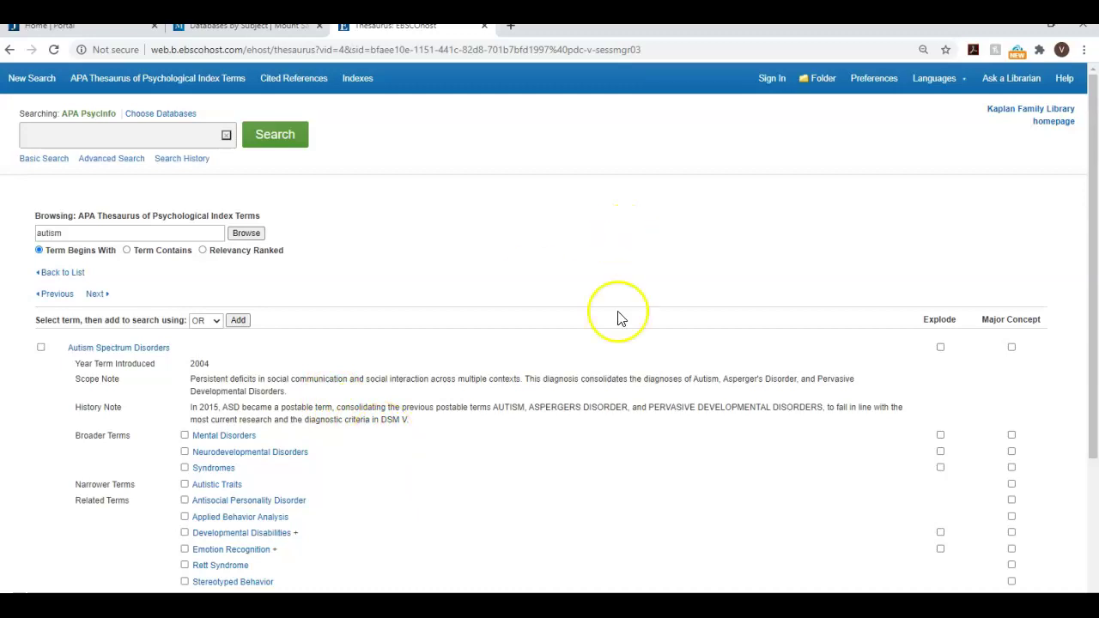
scroll(544, 441, down, 3)
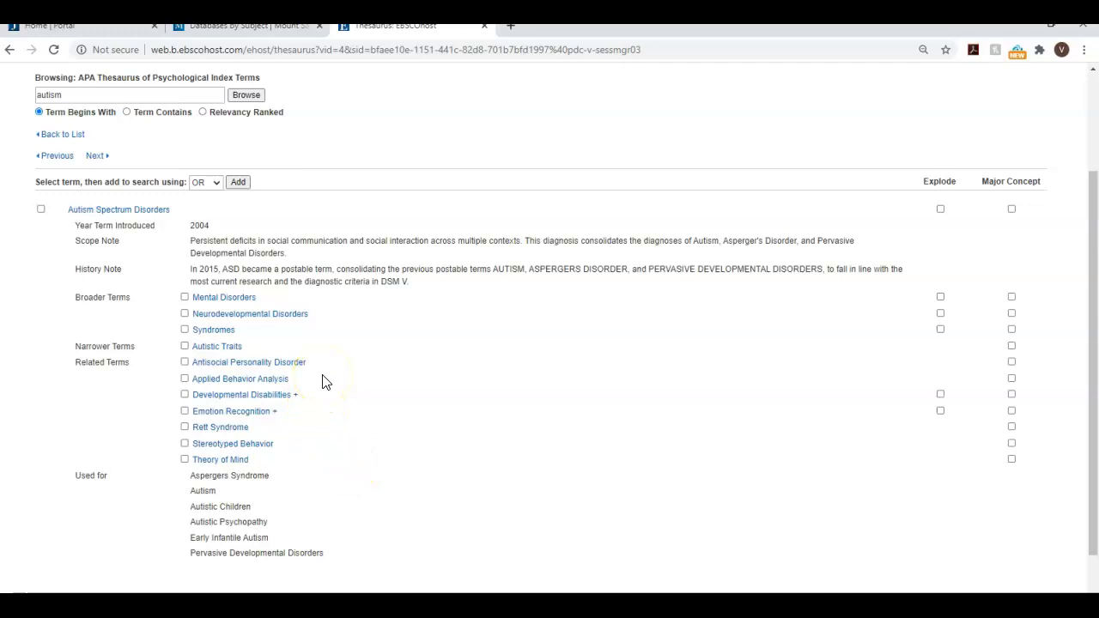
scroll(322, 382, up, 2)
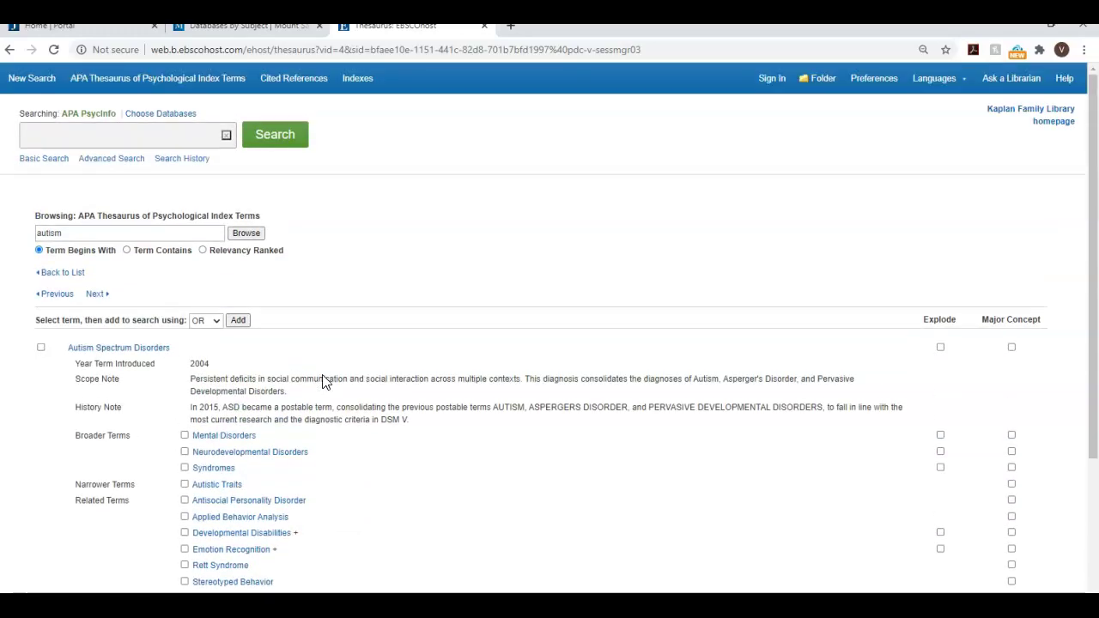
click(40, 348)
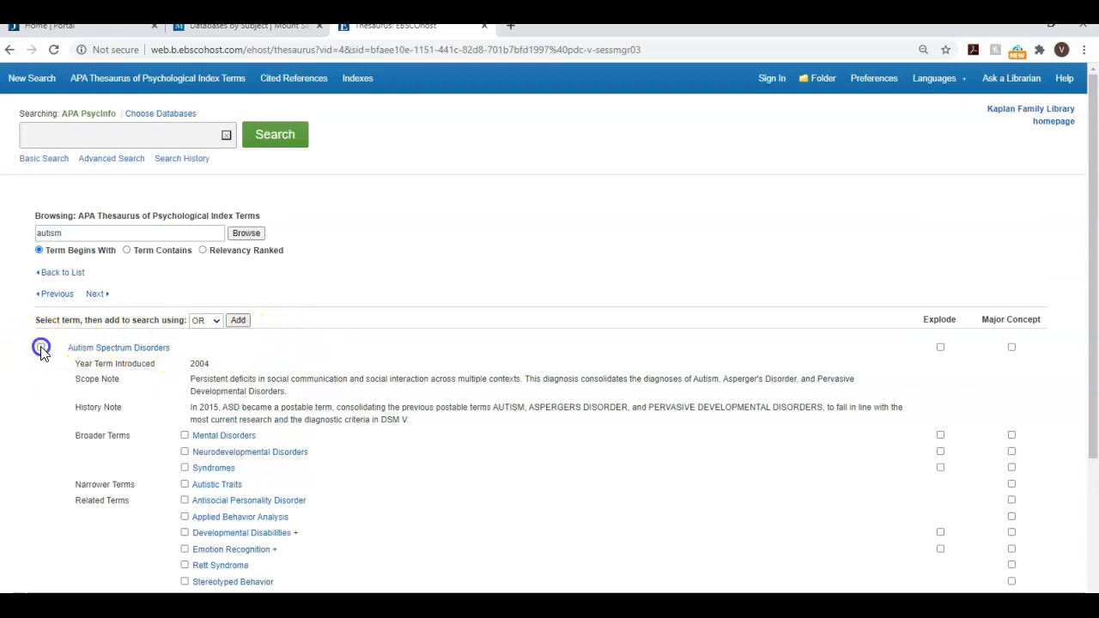
click(239, 324)
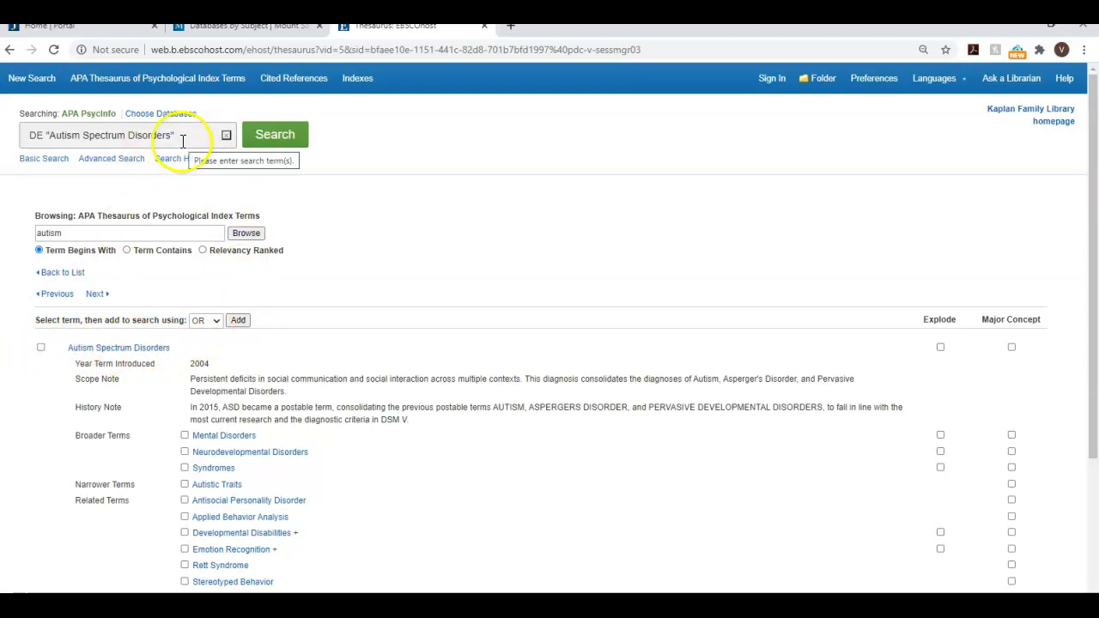
Step: Run the search for the subject term DE "Autism Spectrum Disorders"
click(287, 138)
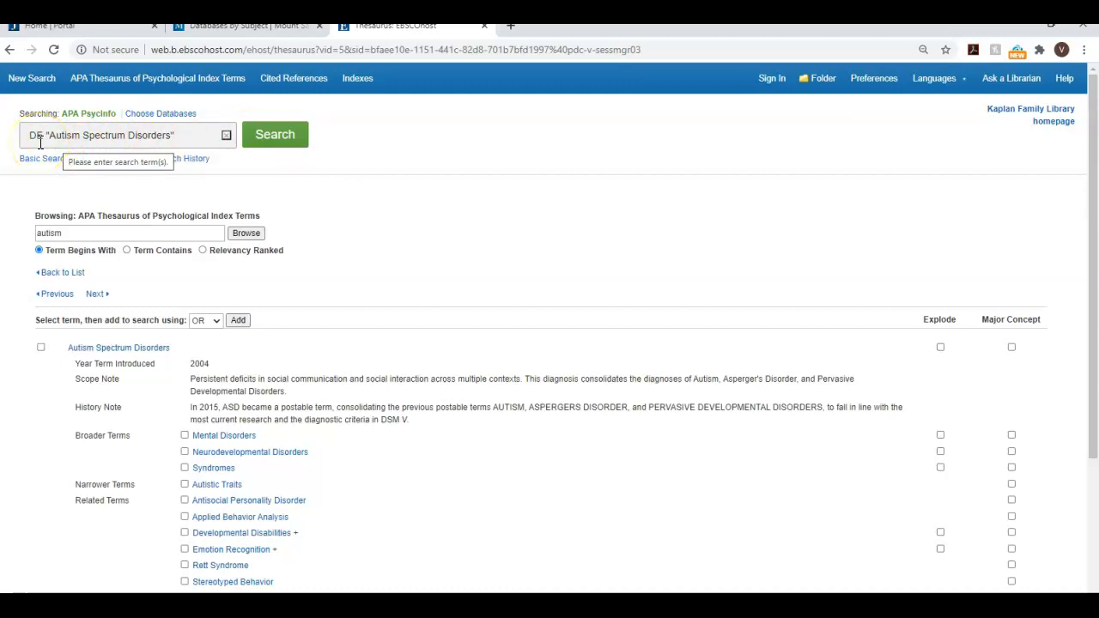
click(296, 138)
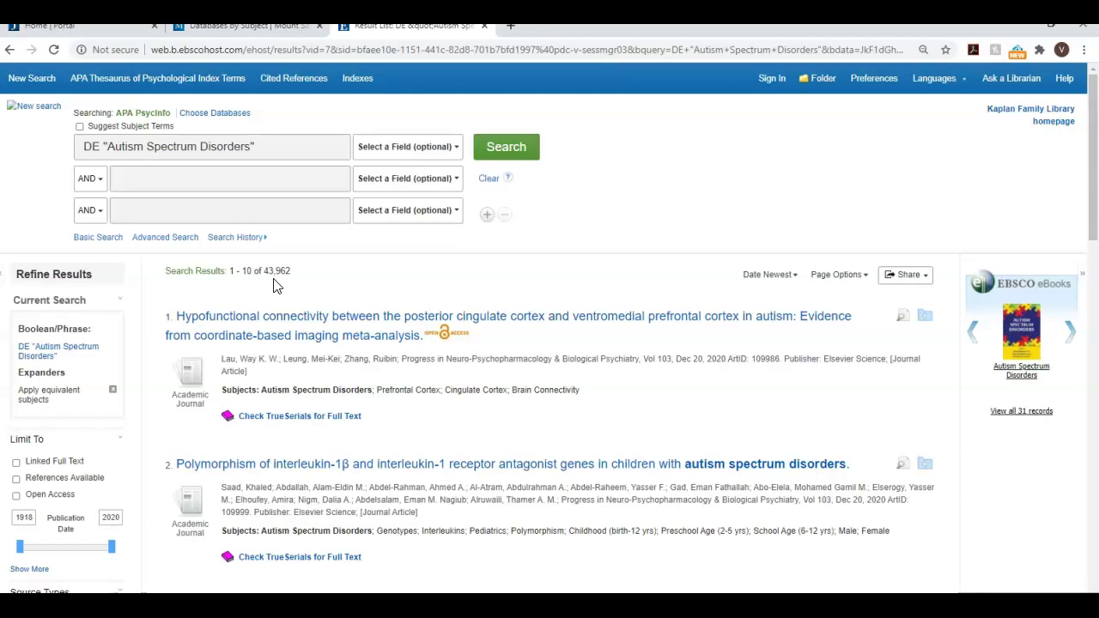
click(352, 289)
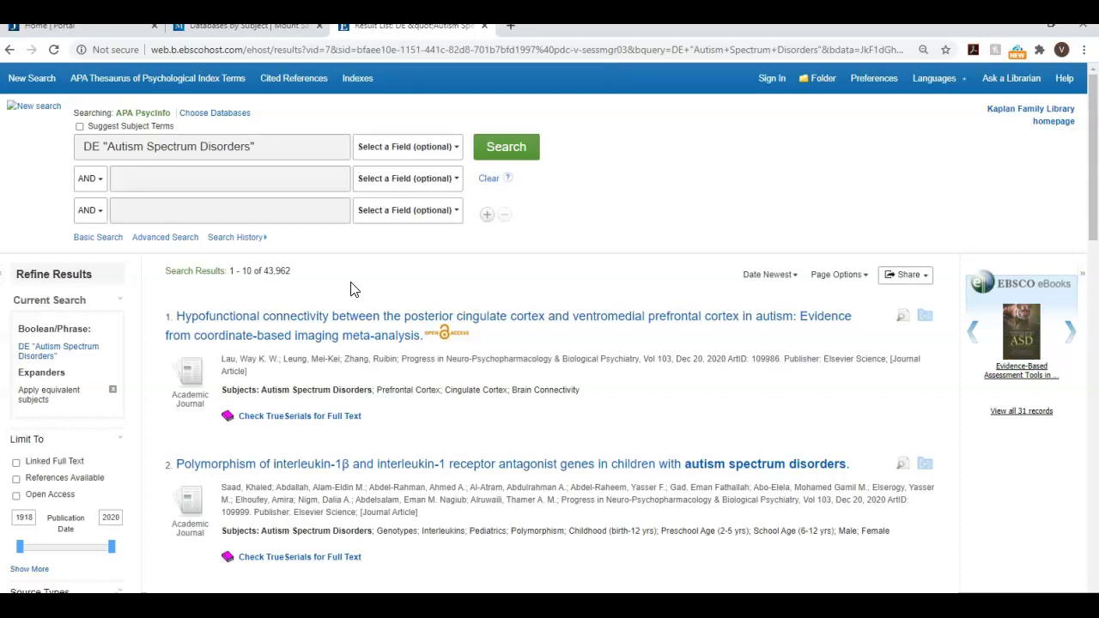
Step: Limit the search results to Linked Full Text and to publication years 2010-2020
click(321, 178)
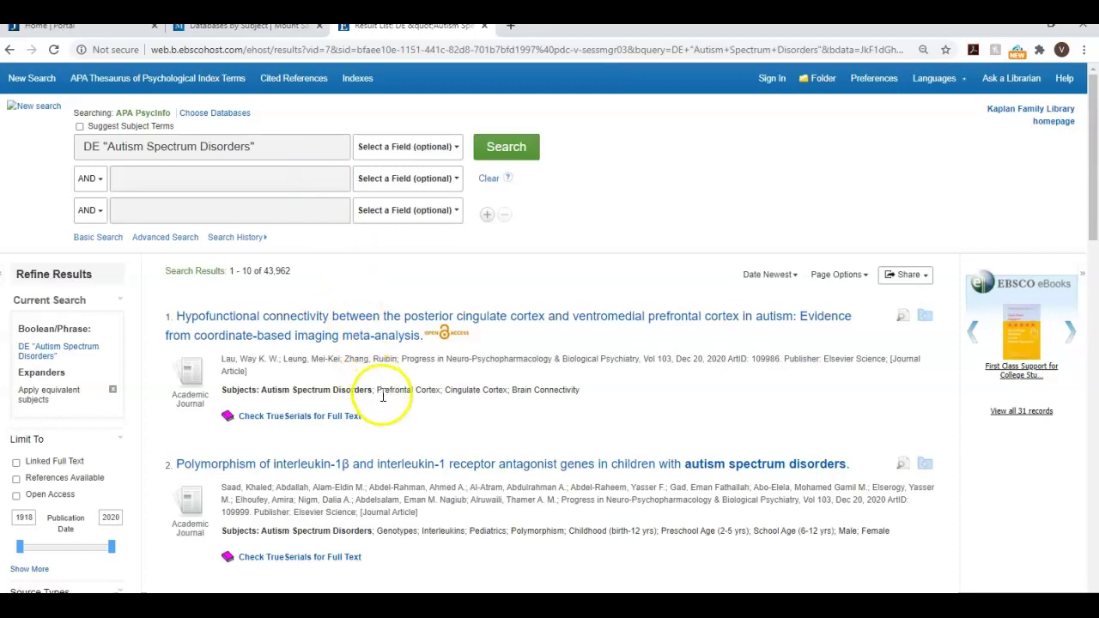
scroll(155, 327, down, 1)
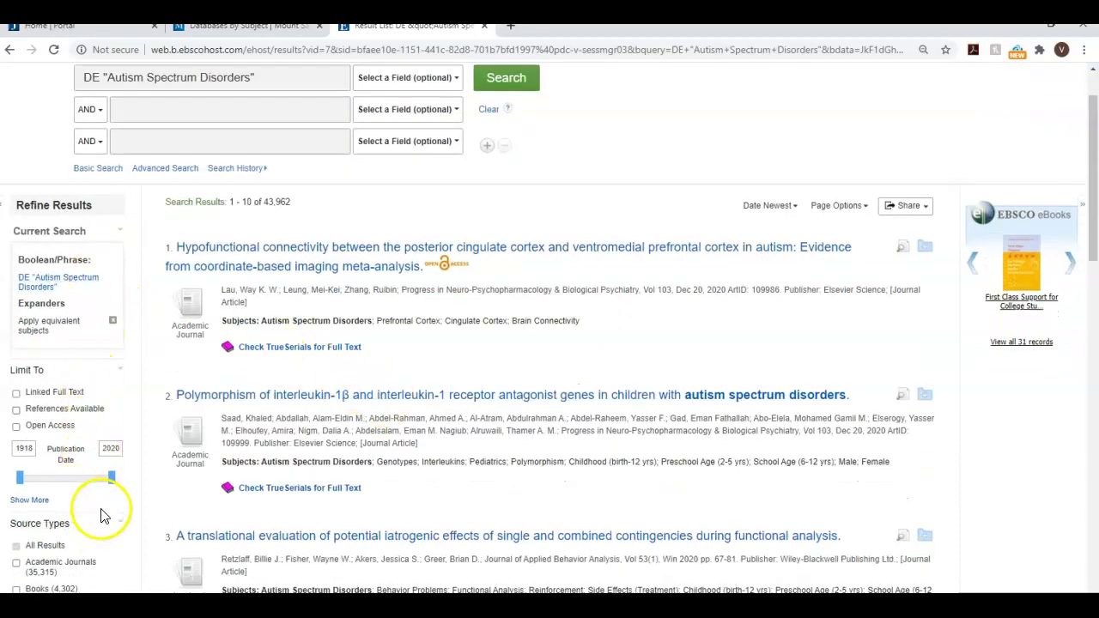
scroll(137, 412, down, 1)
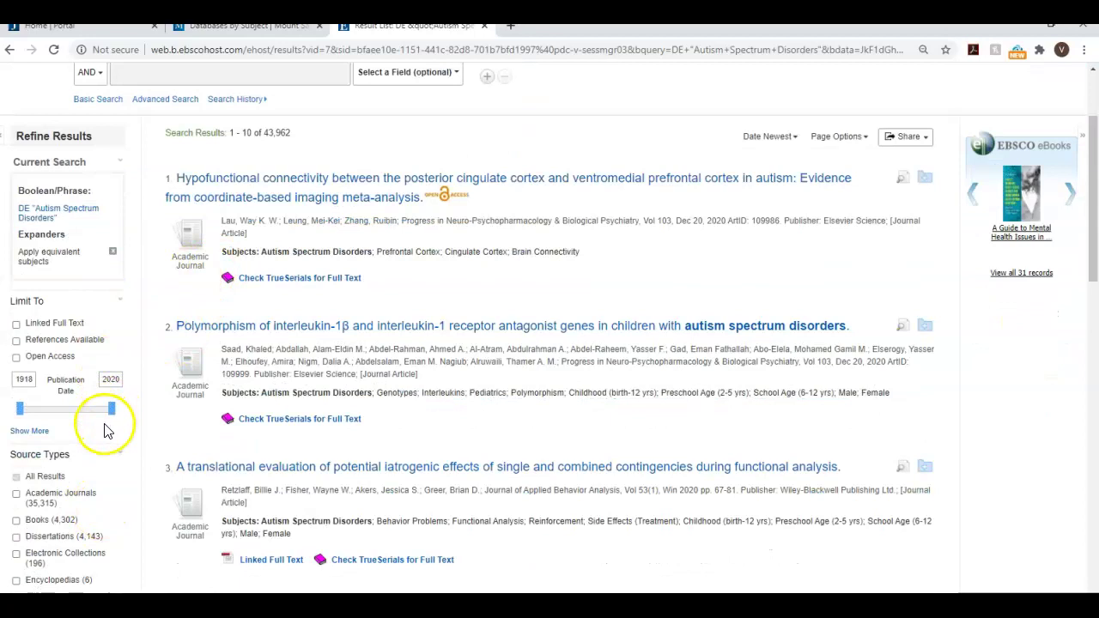
scroll(107, 433, down, 1)
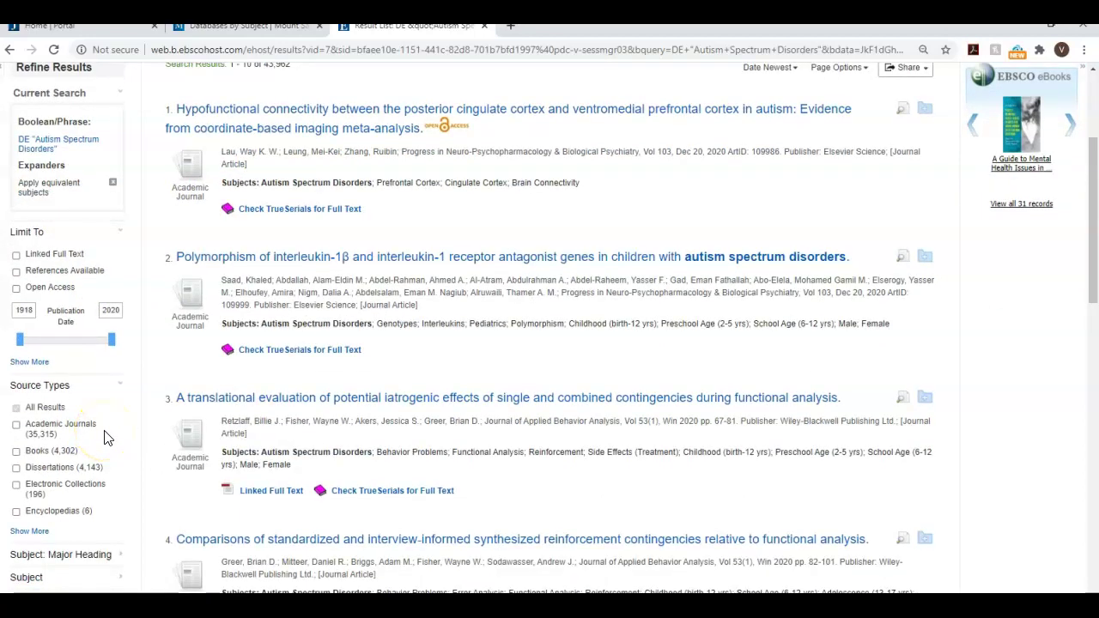
click(16, 256)
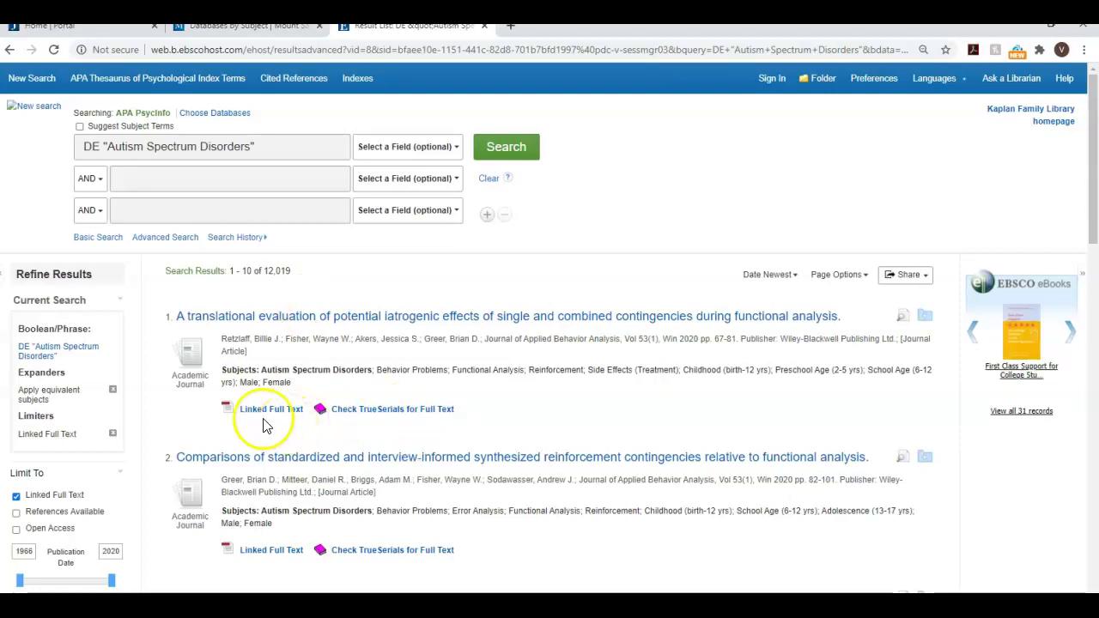
scroll(151, 493, down, 3)
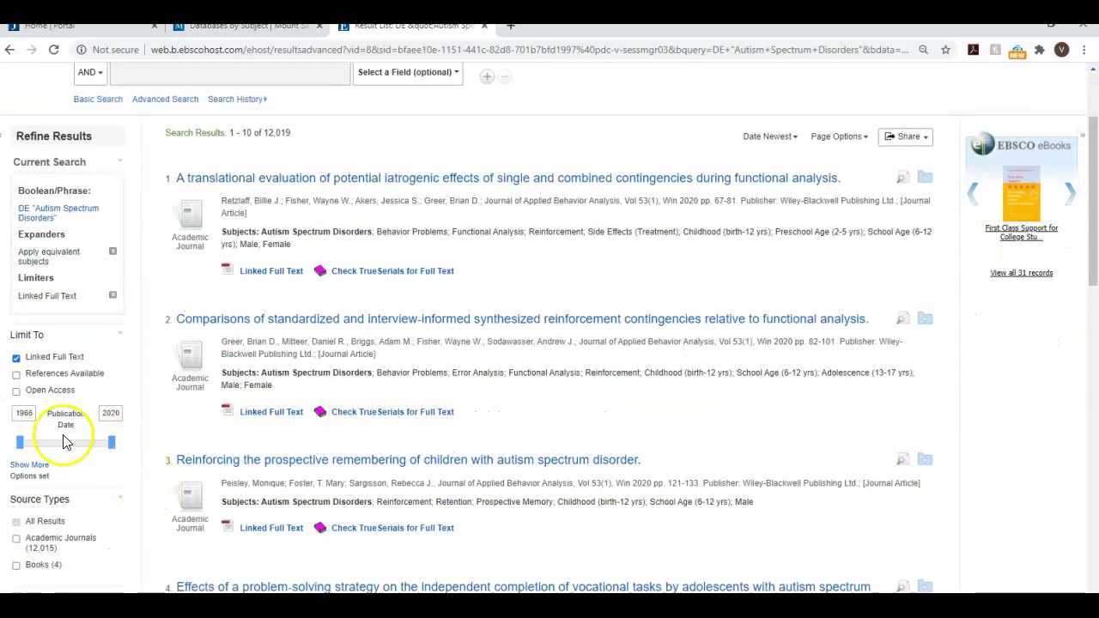
drag(18, 447, 93, 444)
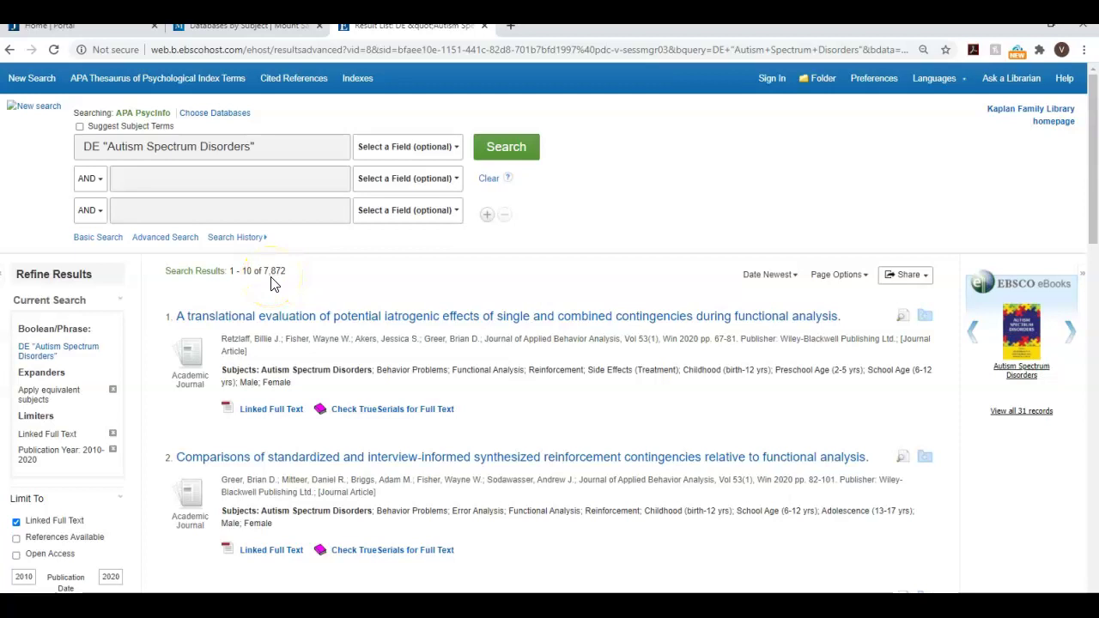
Step: Limit the search results' source type to Academic Journals
scroll(184, 417, down, 2)
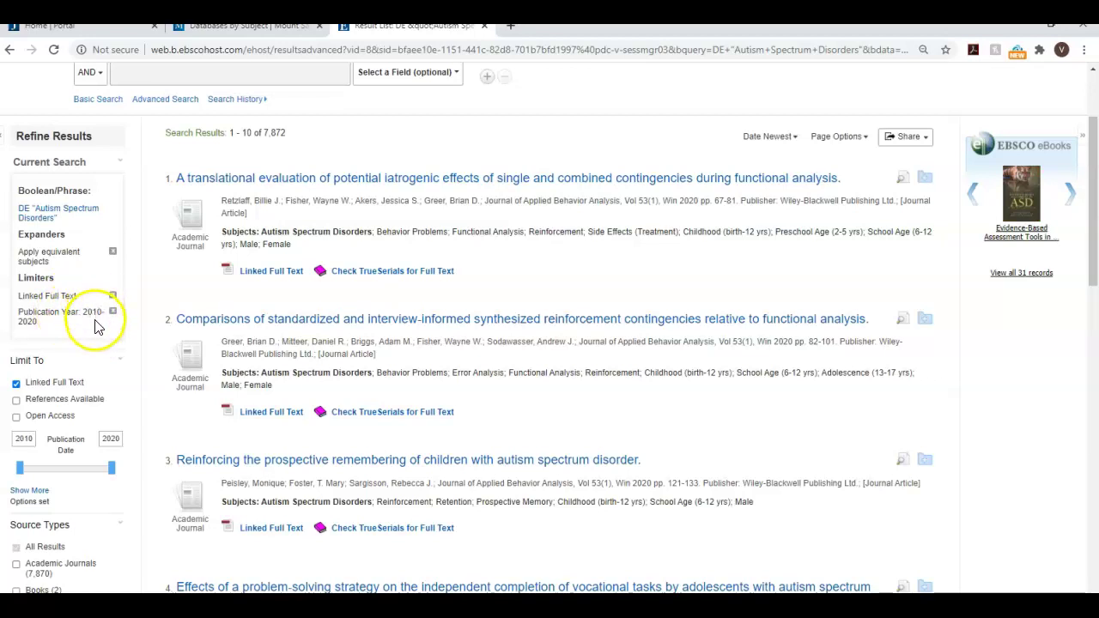
scroll(115, 387, down, 3)
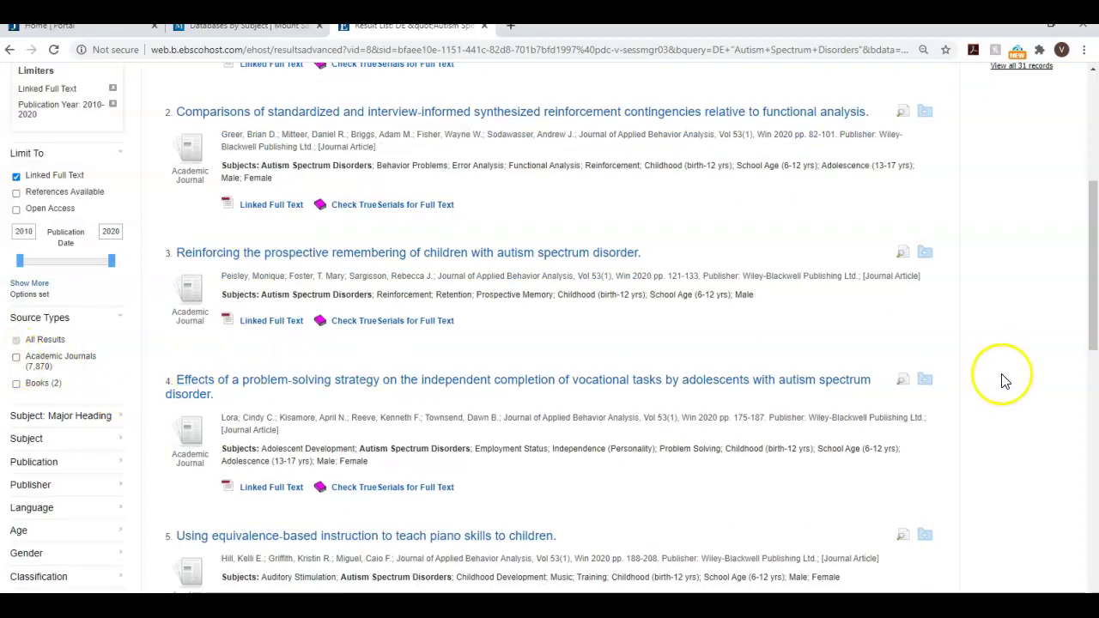
scroll(1020, 363, up, 4)
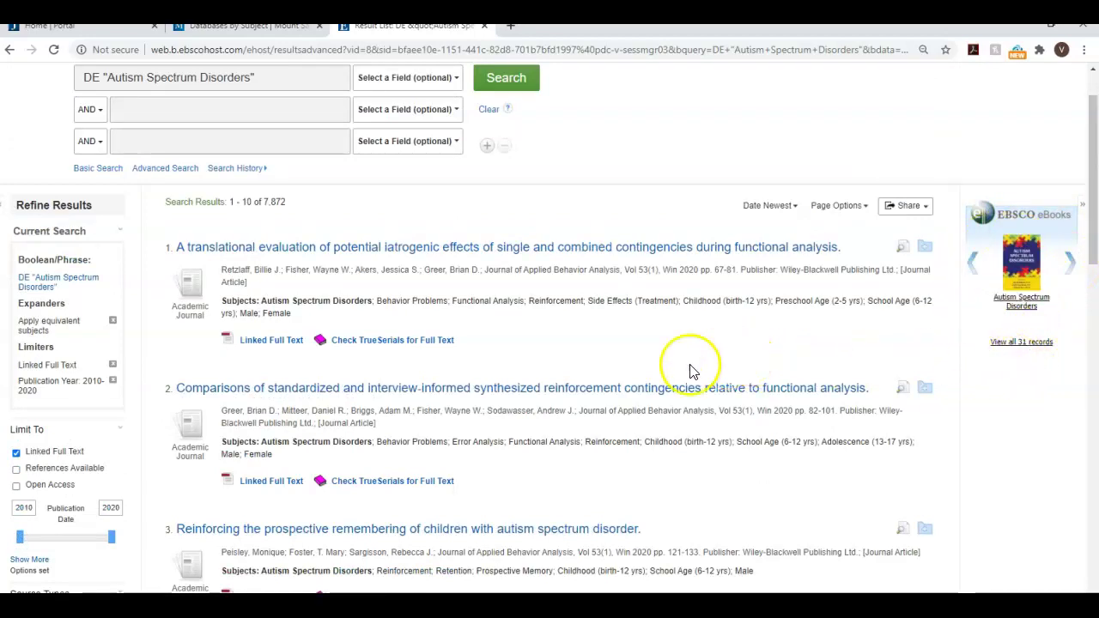
scroll(601, 386, down, 5)
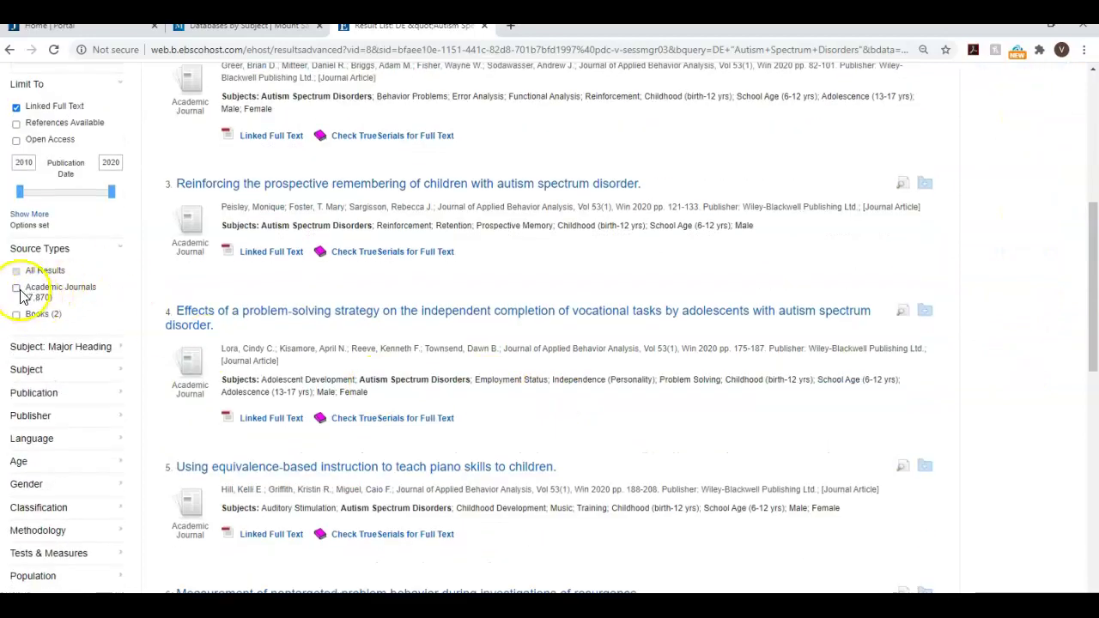
click(16, 289)
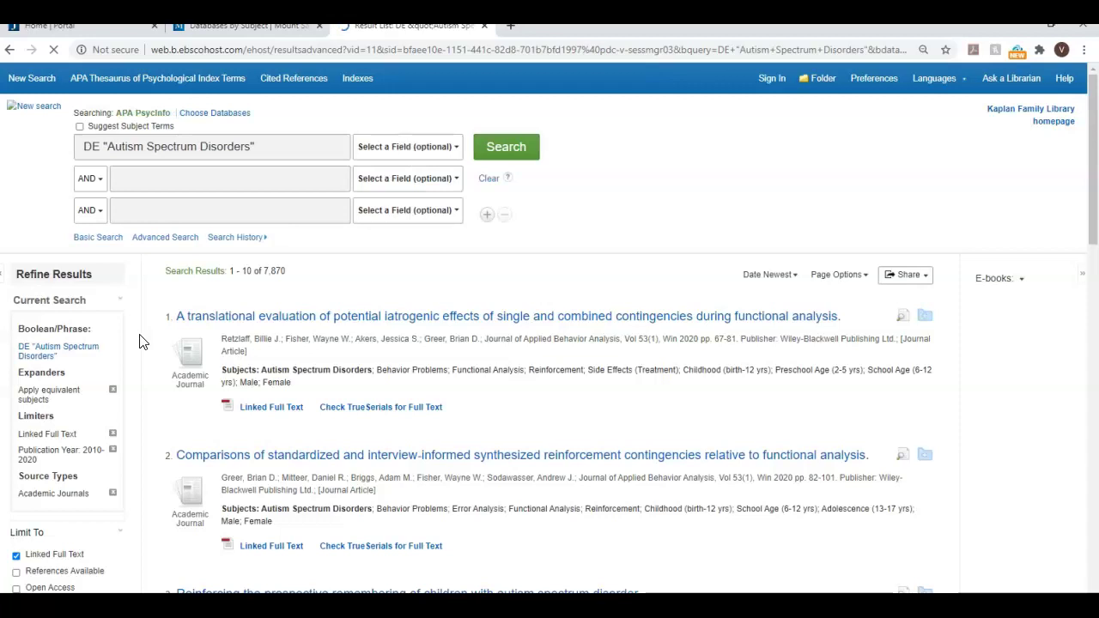
Step: Narrow the autism search results to articles in the English language
scroll(101, 380, down, 3)
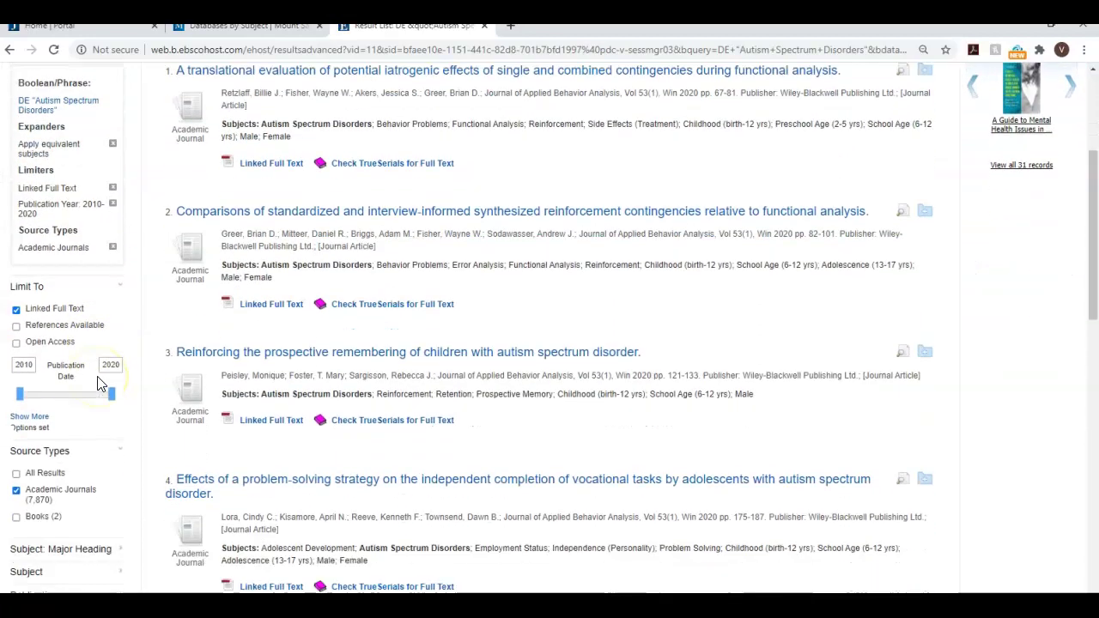
scroll(101, 384, down, 3)
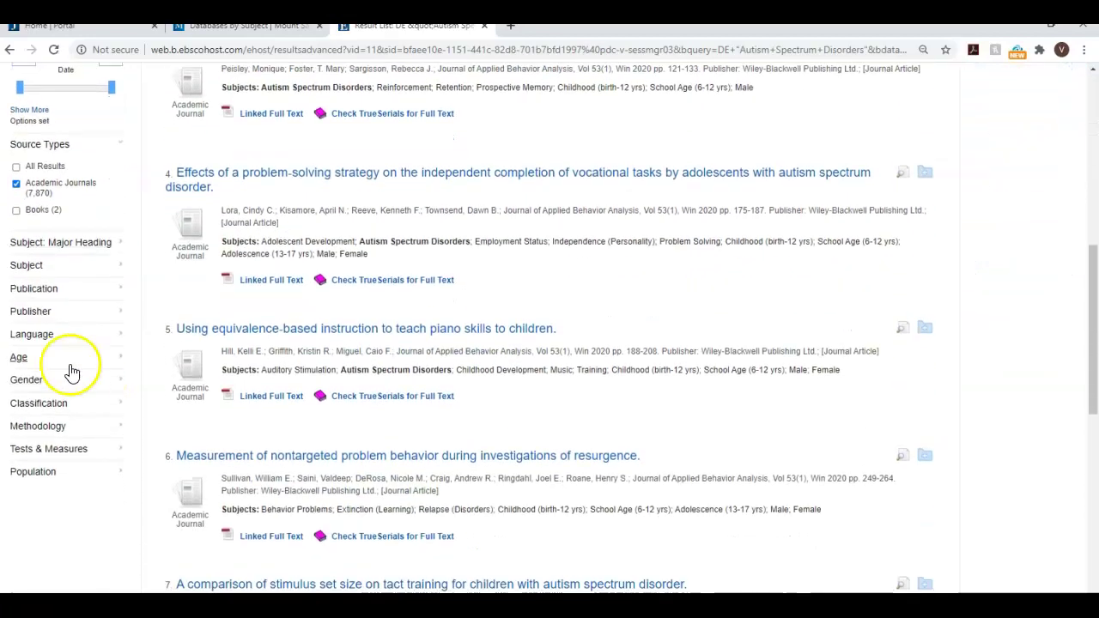
click(34, 338)
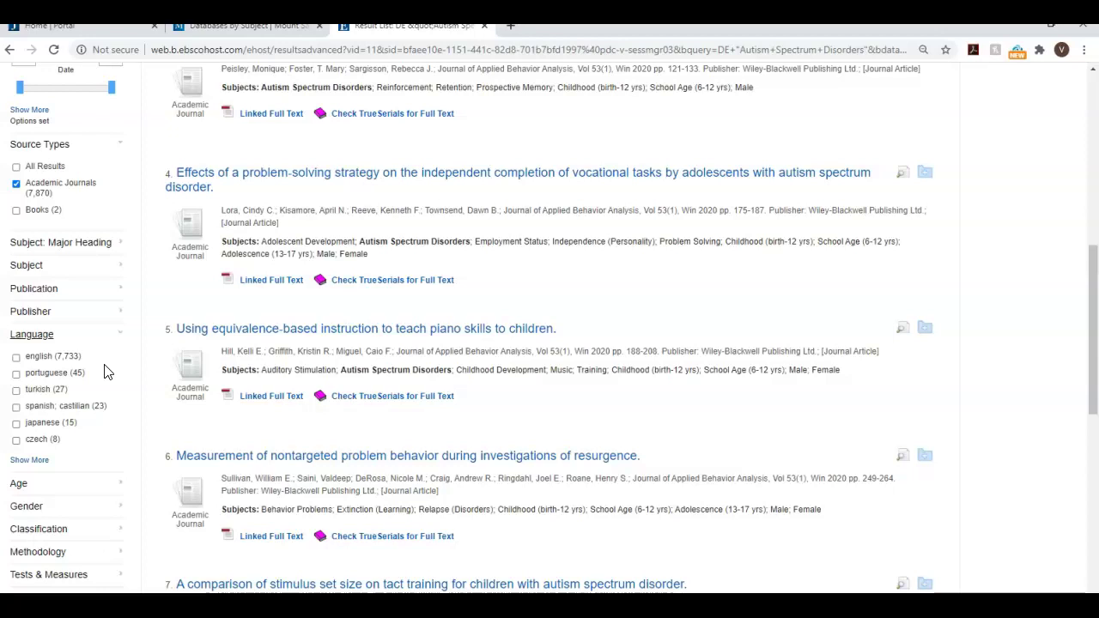
click(18, 356)
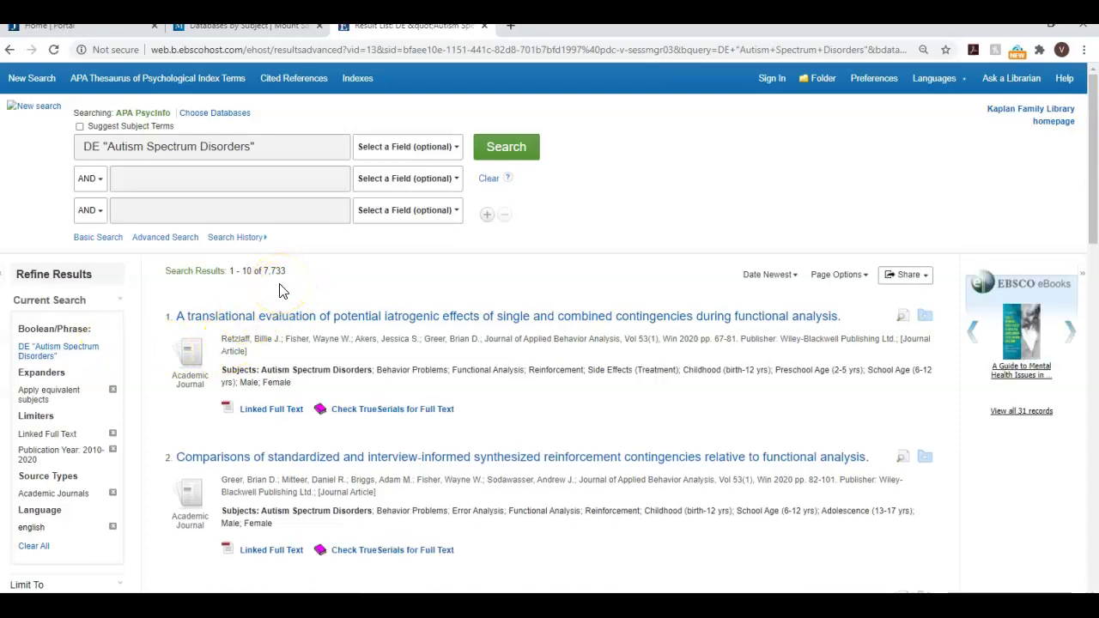
Step: Restrict the results to the age group childhood (birth-12 yrs)
scroll(143, 373, down, 4)
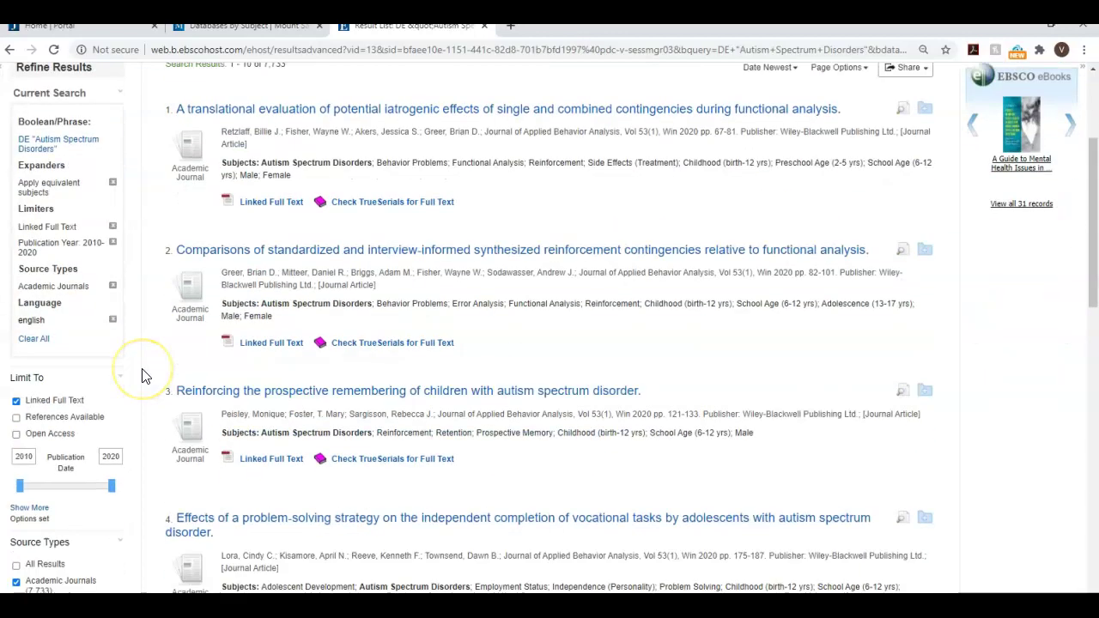
scroll(145, 376, down, 3)
click(24, 388)
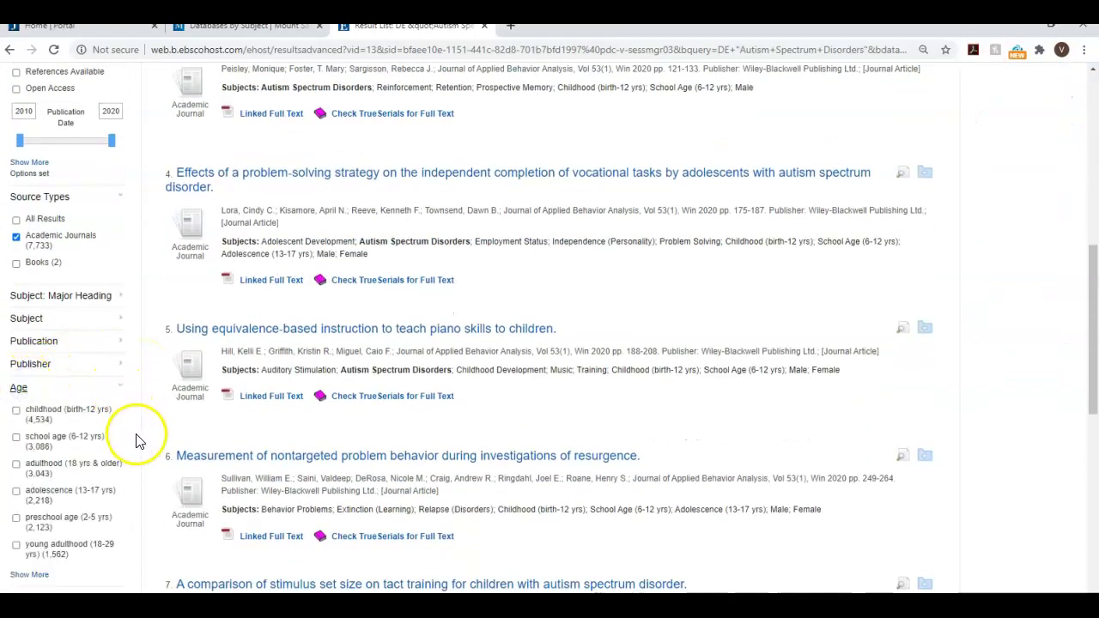
scroll(135, 441, down, 1)
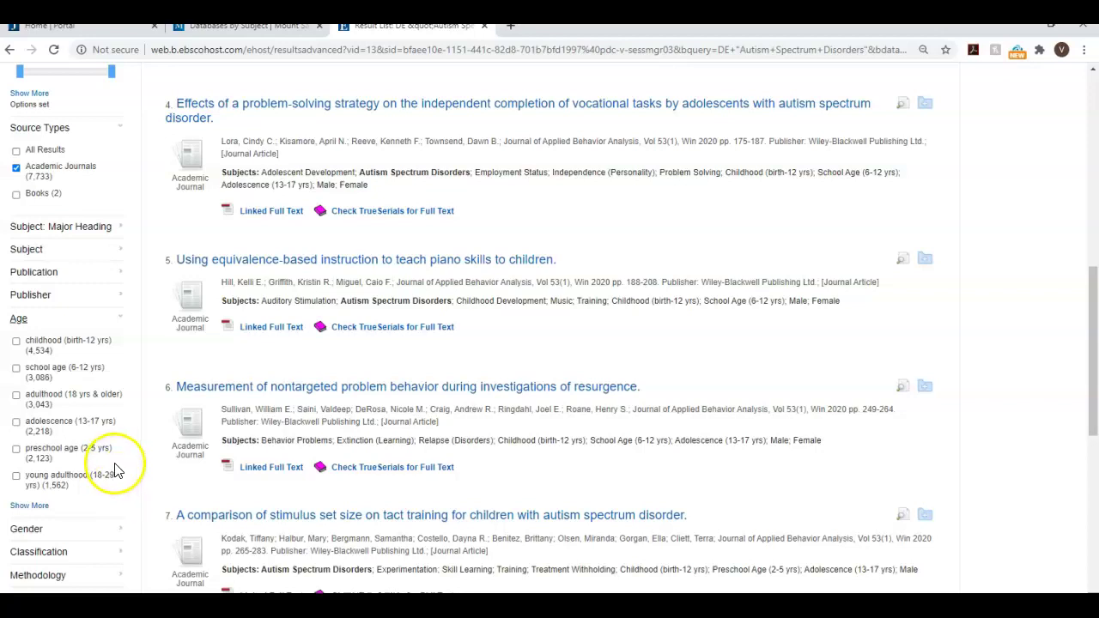
click(15, 341)
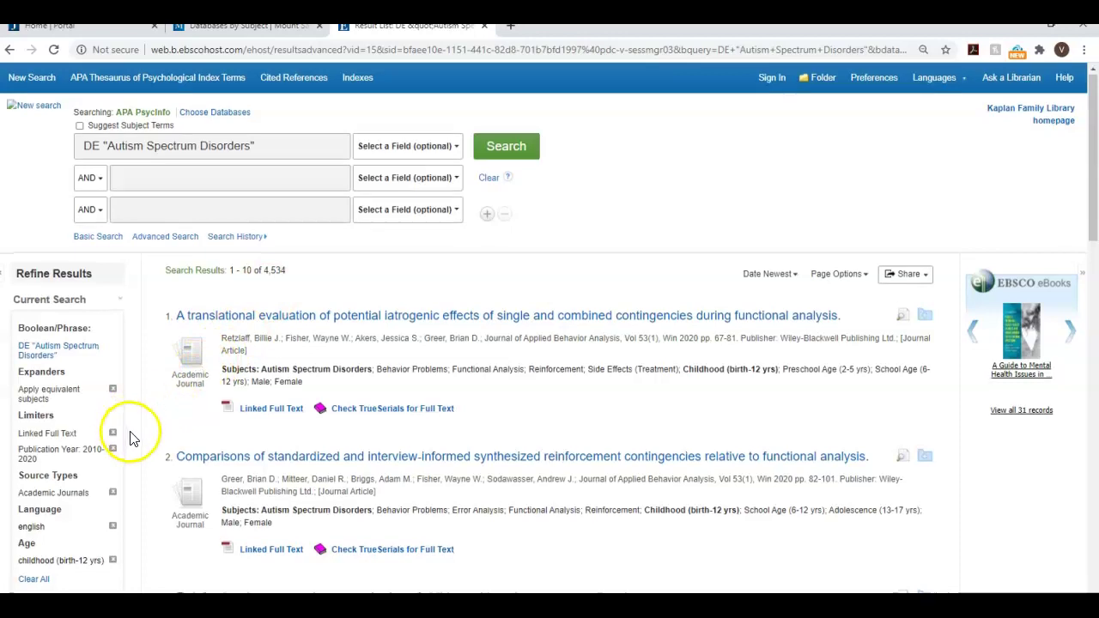
Step: Filter the results by methodology to show only empirical study articles
scroll(130, 439, down, 8)
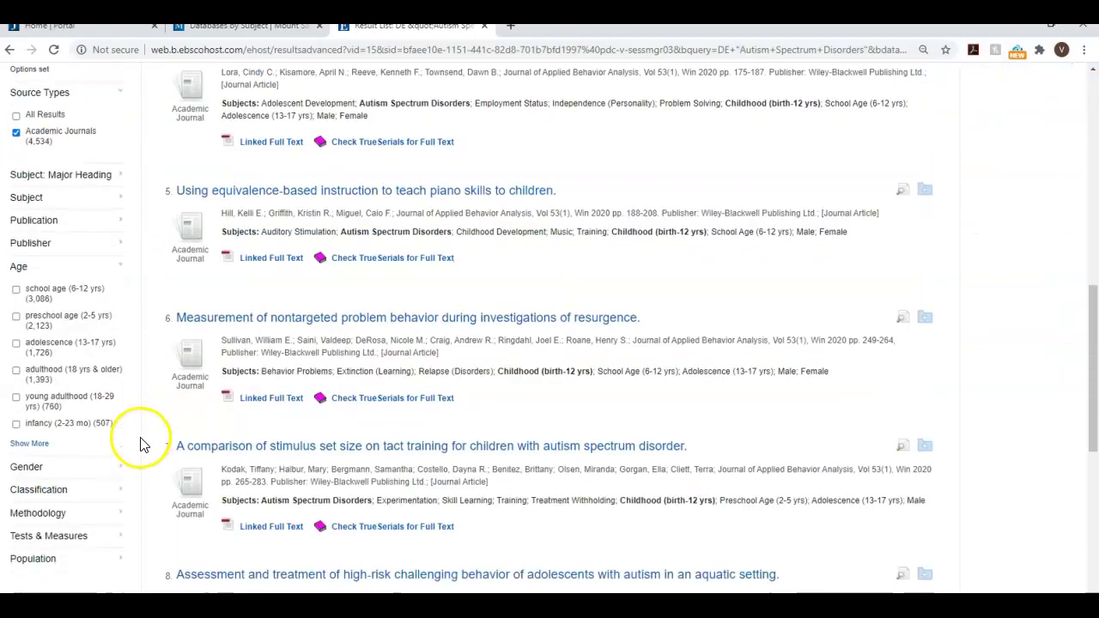
scroll(142, 445, down, 2)
click(40, 375)
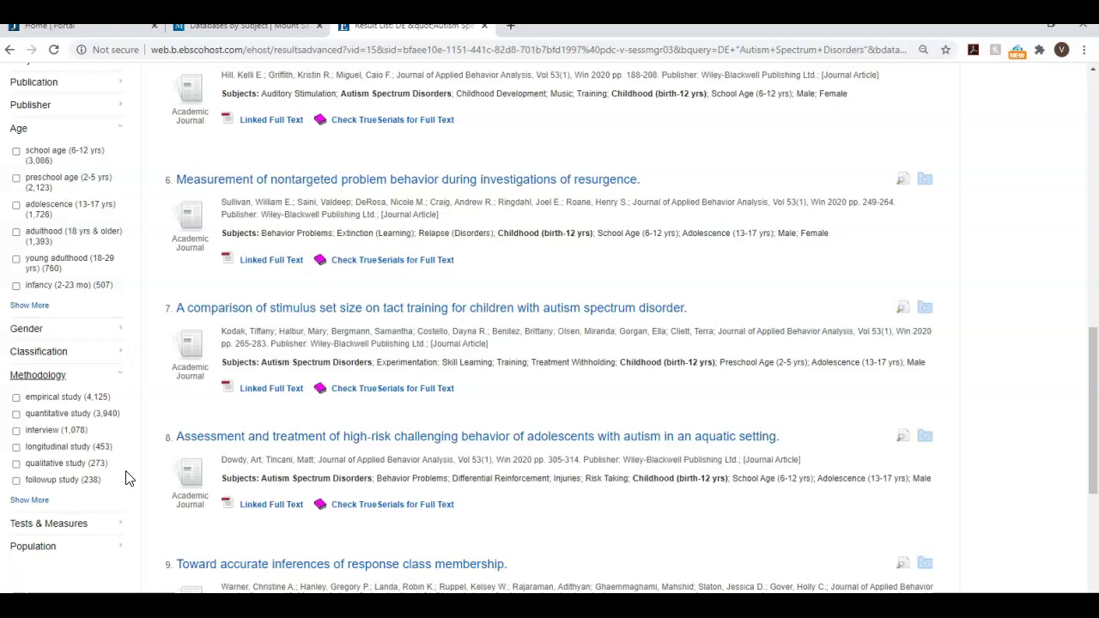
click(16, 397)
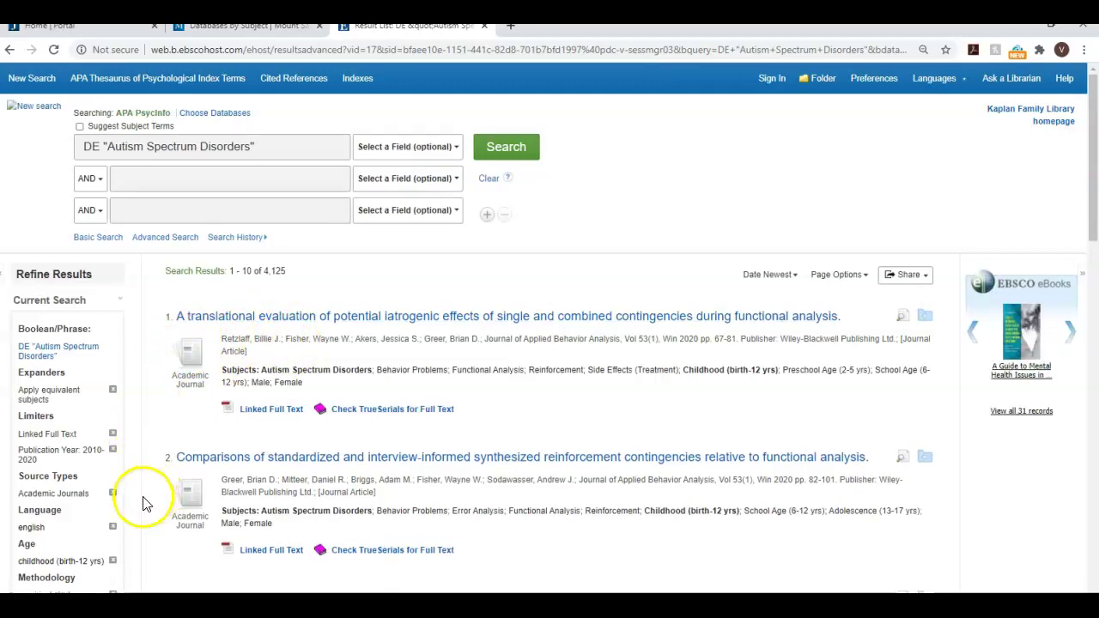
Step: Show the full list of subjects for the results and apply the subject limiter "intervention"
scroll(144, 504, down, 3)
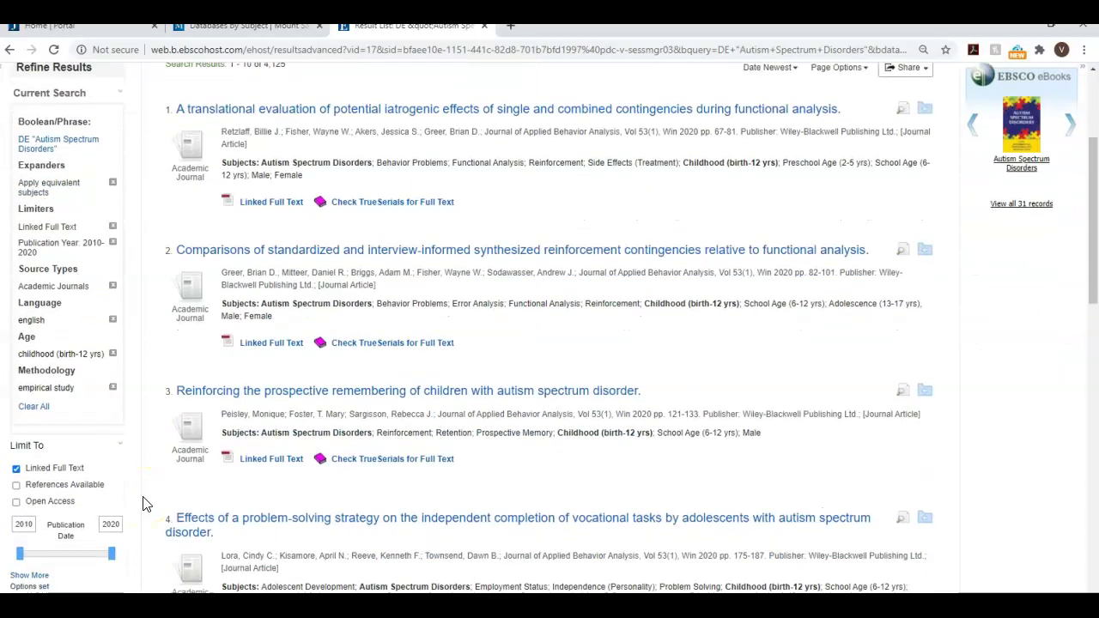
scroll(145, 504, down, 4)
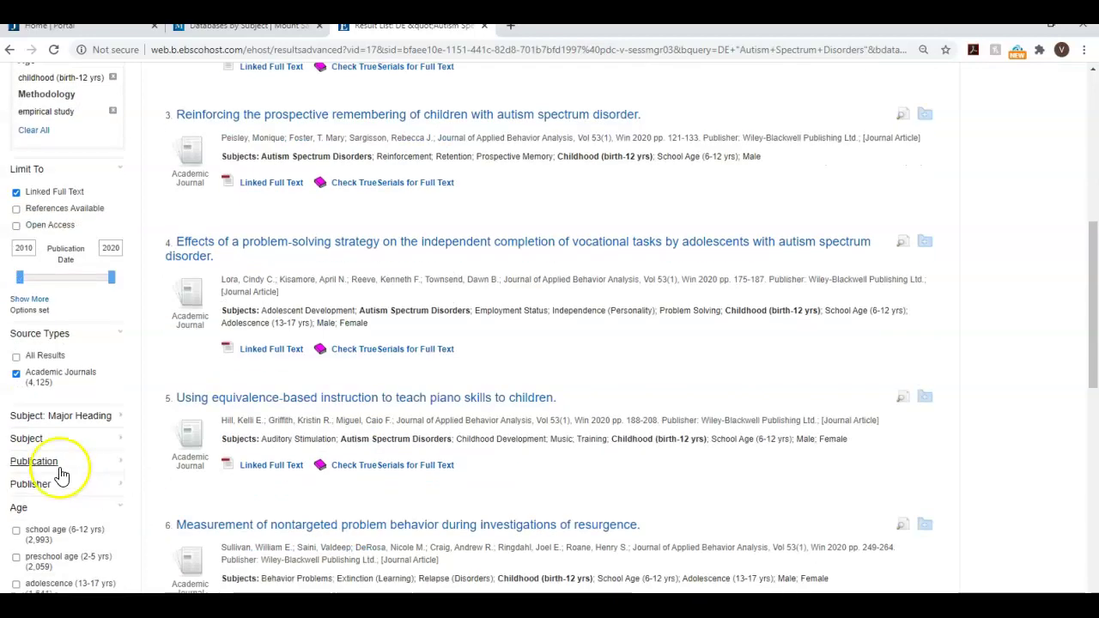
click(39, 443)
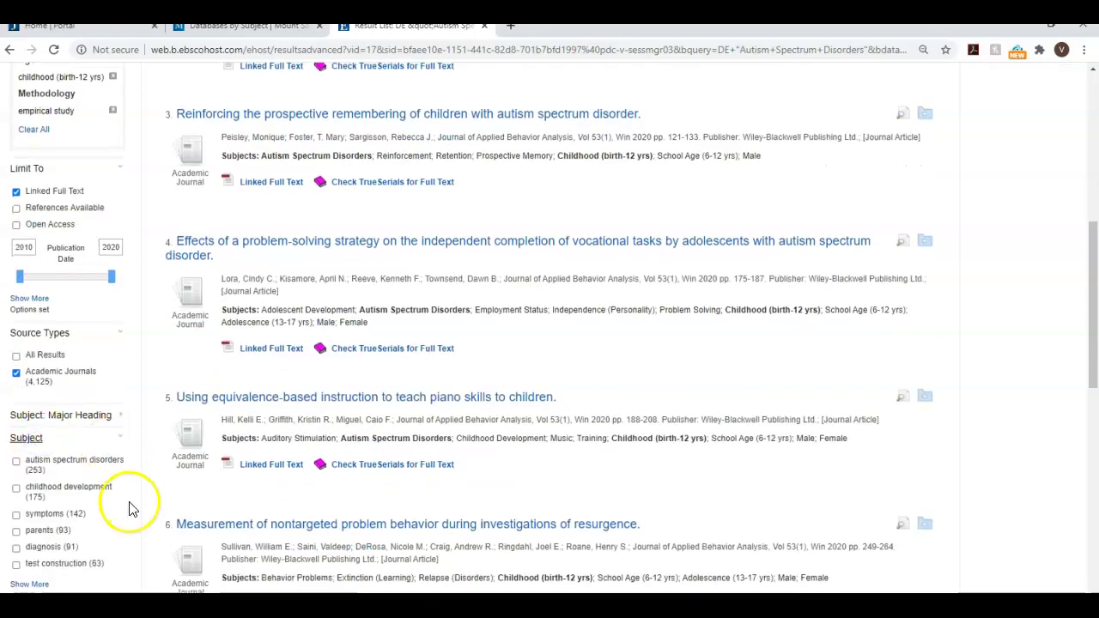
scroll(130, 507, down, 1)
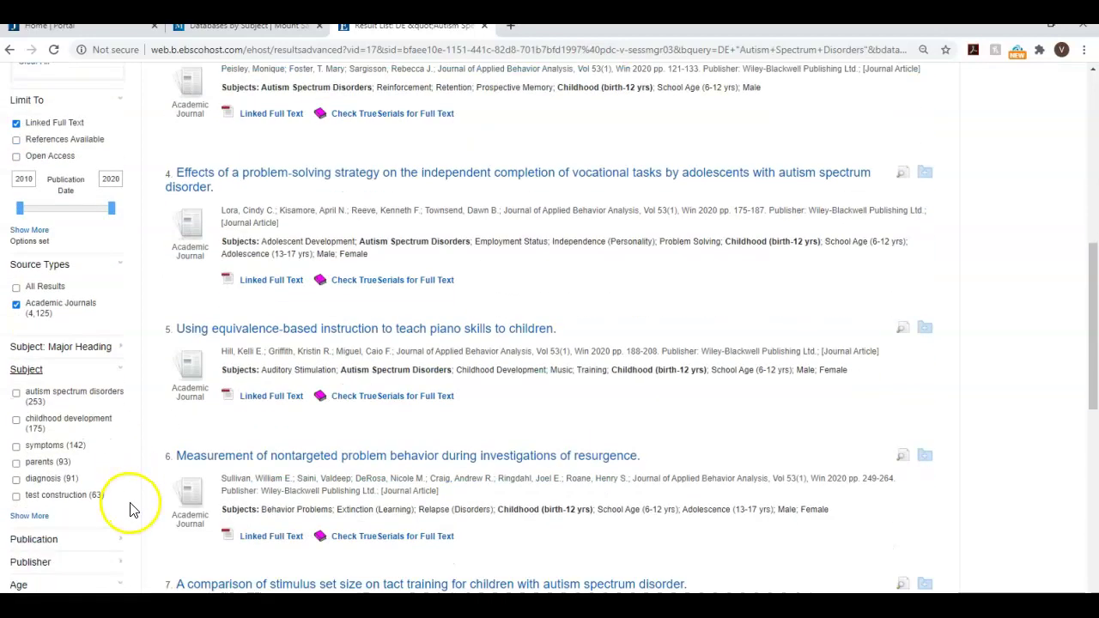
click(41, 520)
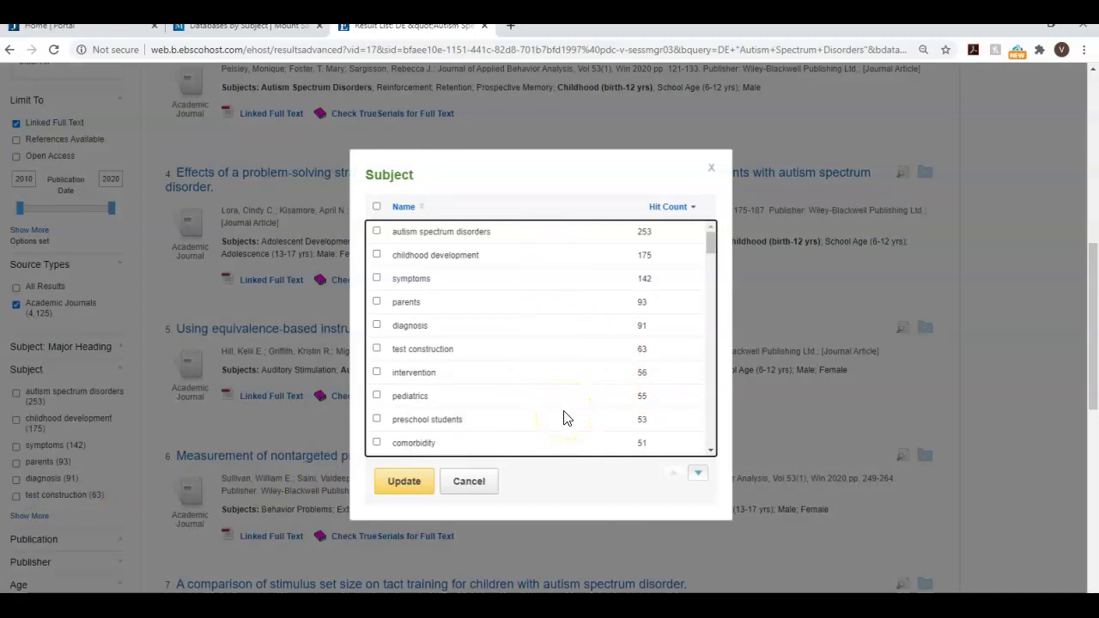
click(376, 372)
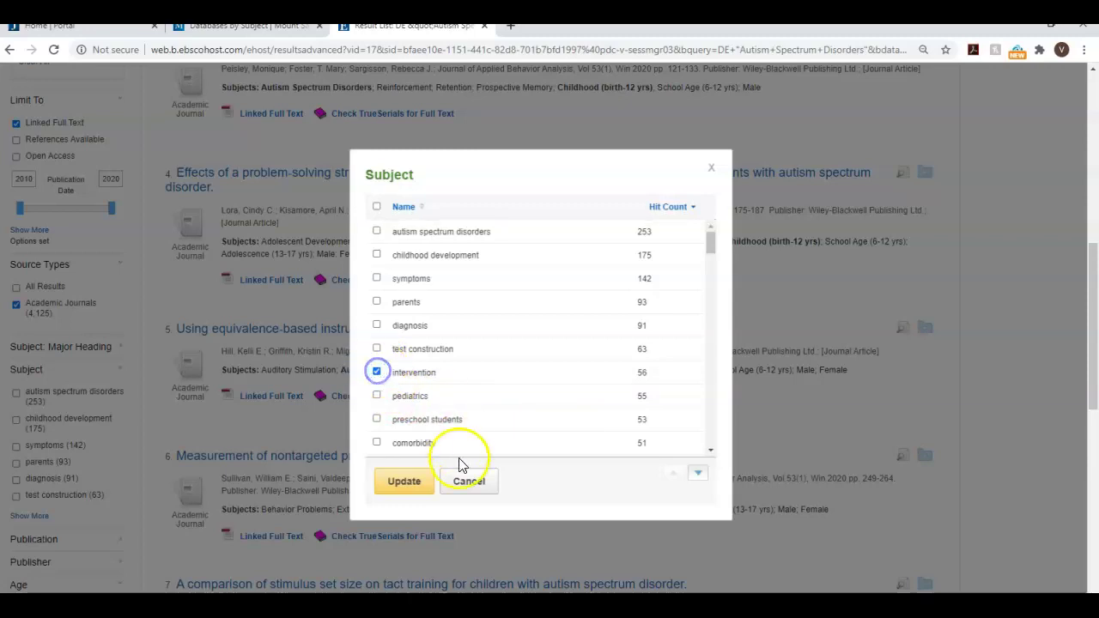
click(408, 489)
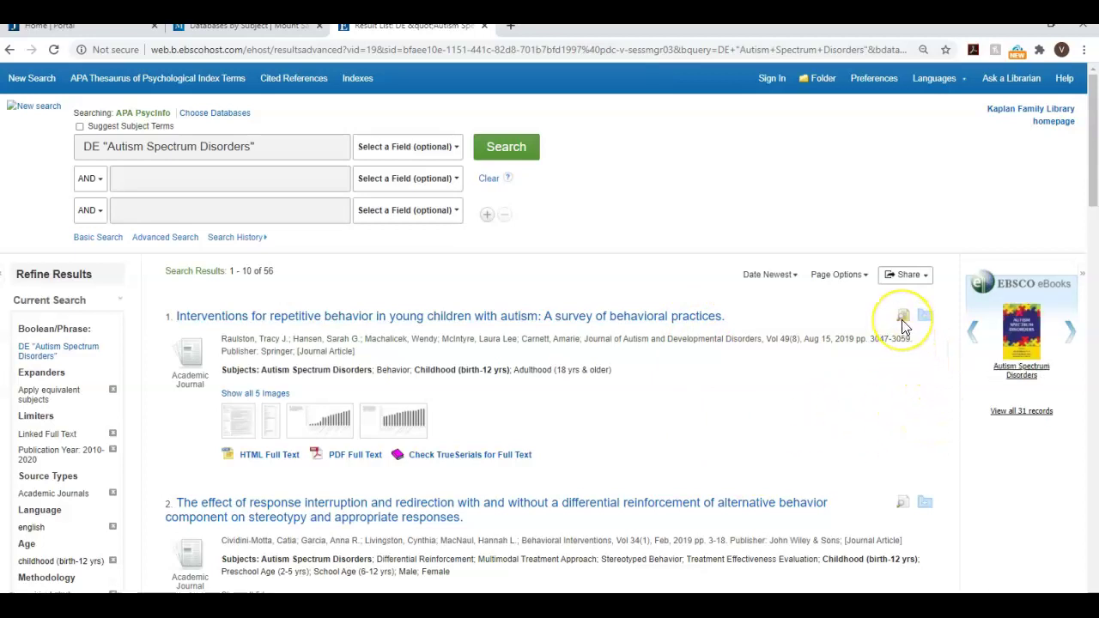
Step: Preview the record of the first result, on interventions for repetitive behavior, and read through its details and abstract
mouse_move(903, 322)
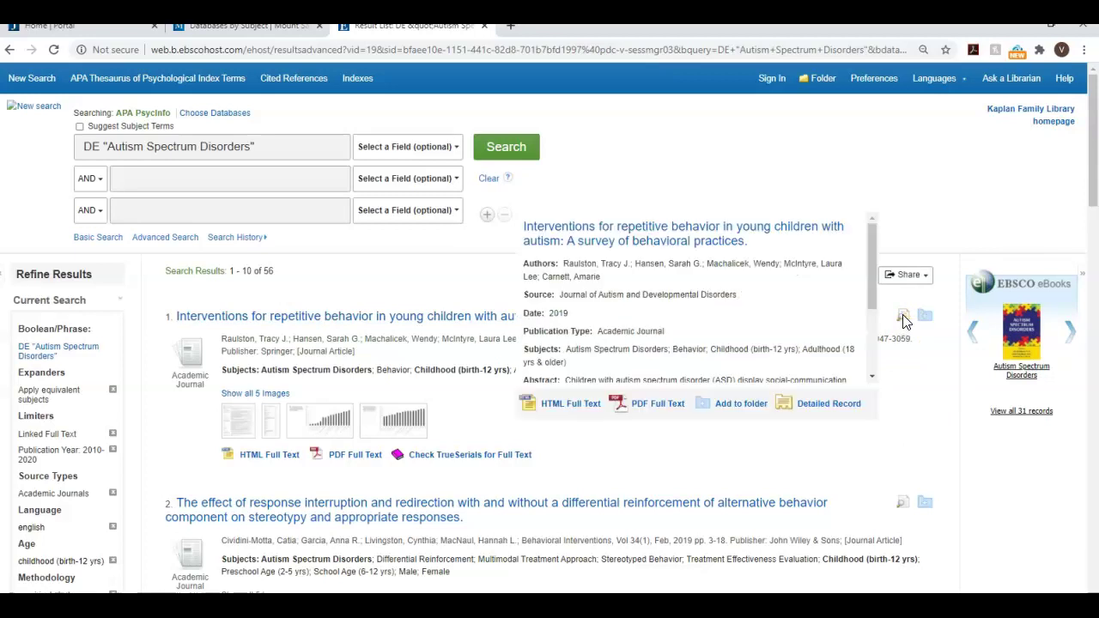
click(874, 303)
drag(874, 303, 876, 364)
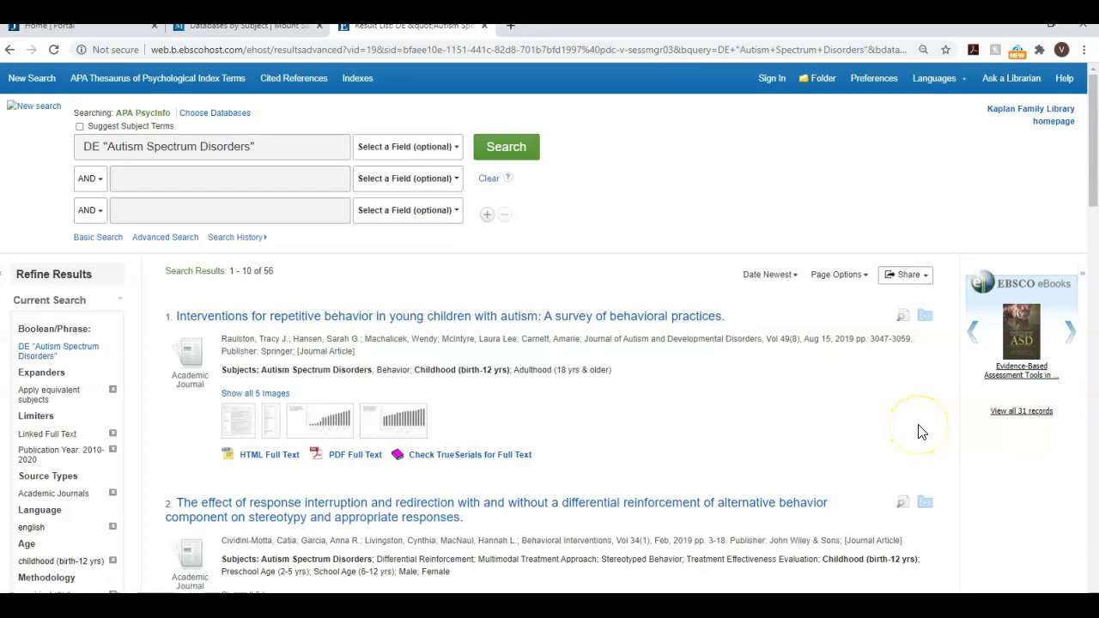
Step: Open the PDF full text of the third result, the pilot study on an oral narrative intervention for children with ASD
scroll(921, 431, down, 3)
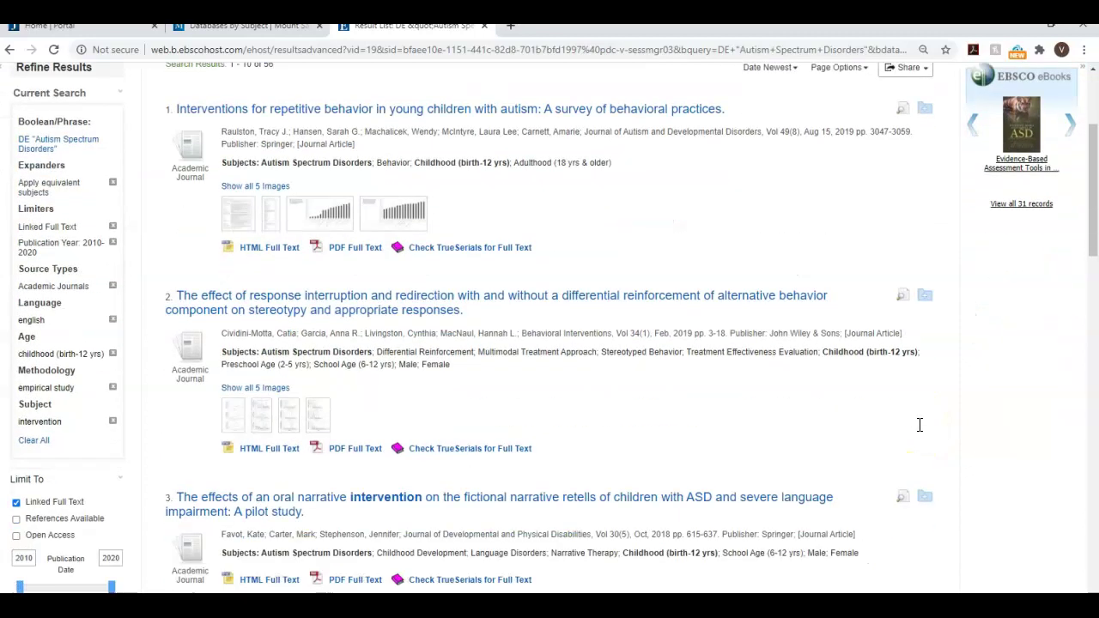
scroll(921, 432, down, 2)
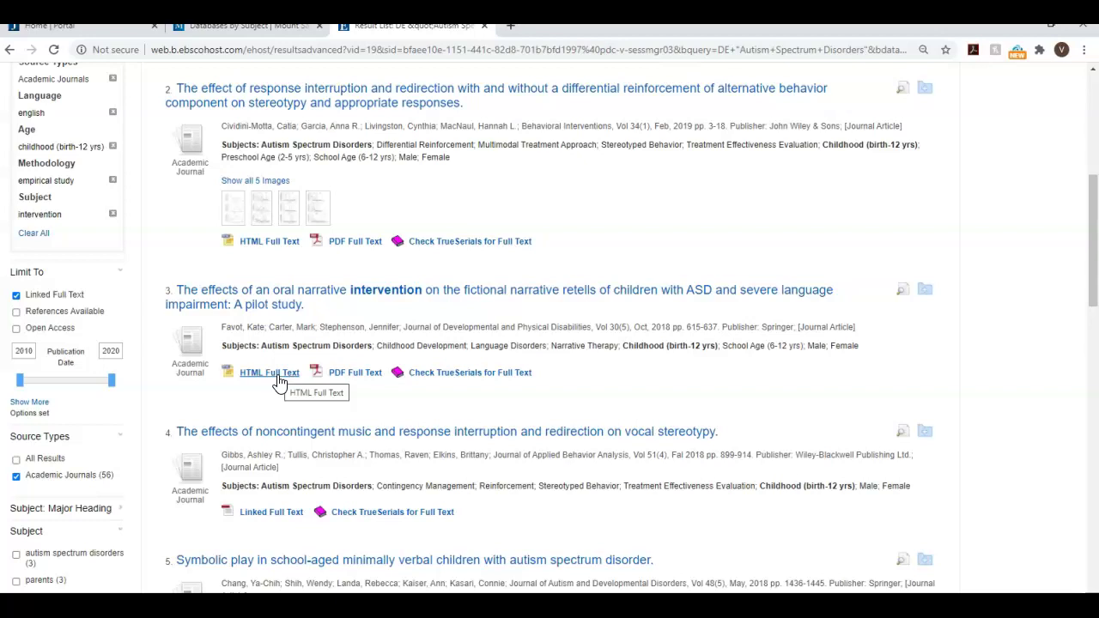
click(367, 376)
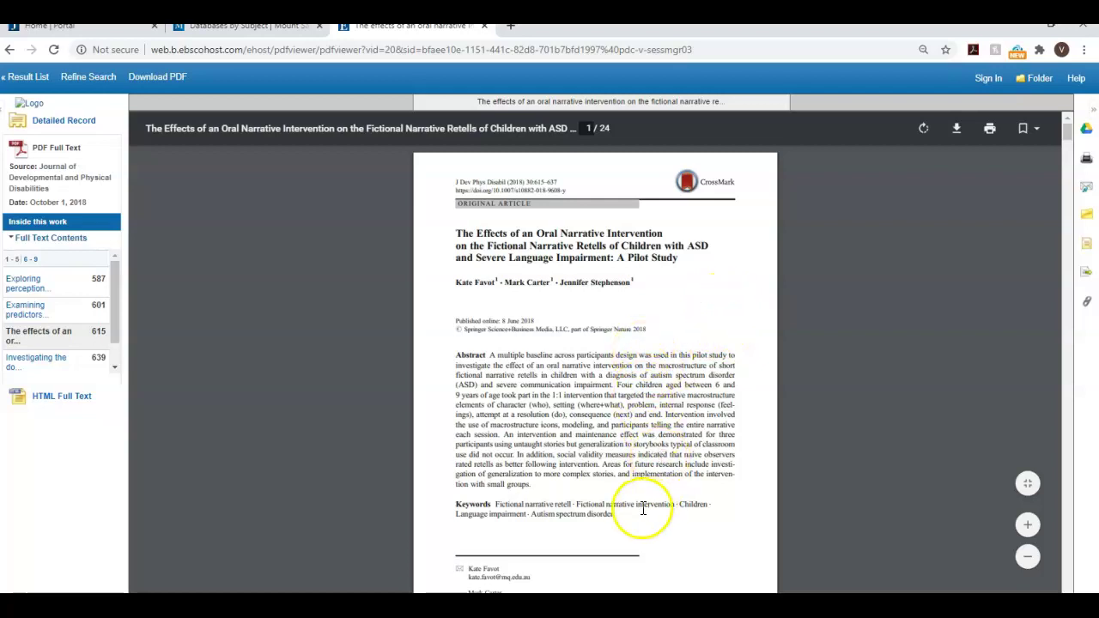
Step: Skim the PDF article from the abstract through the introduction and method sections to the participant table
scroll(745, 503, down, 3)
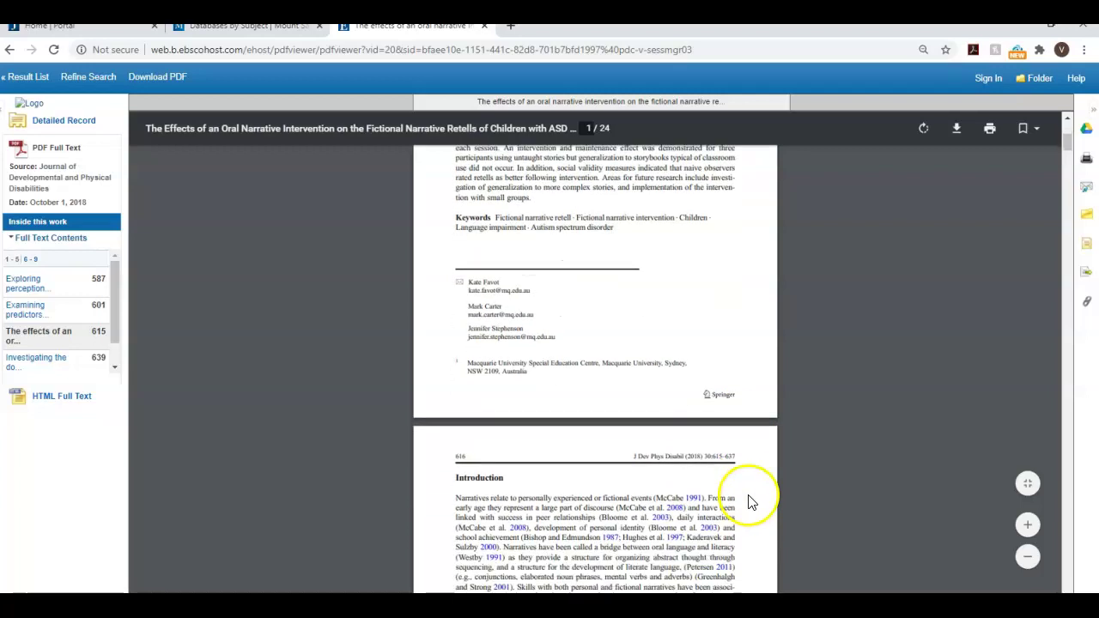
scroll(749, 503, down, 3)
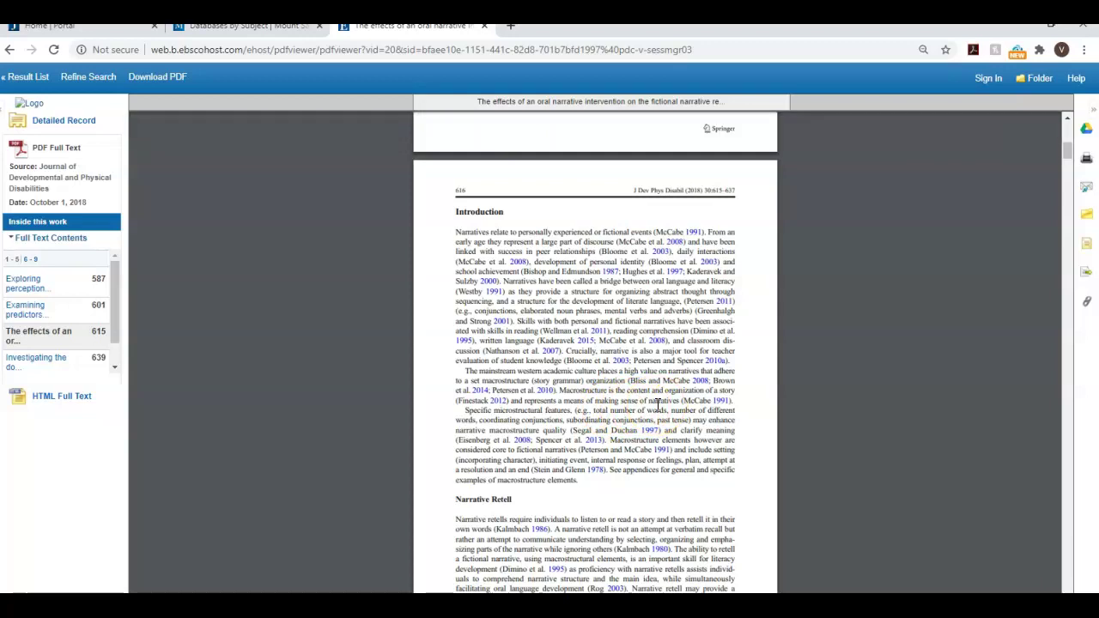
scroll(662, 393, down, 2)
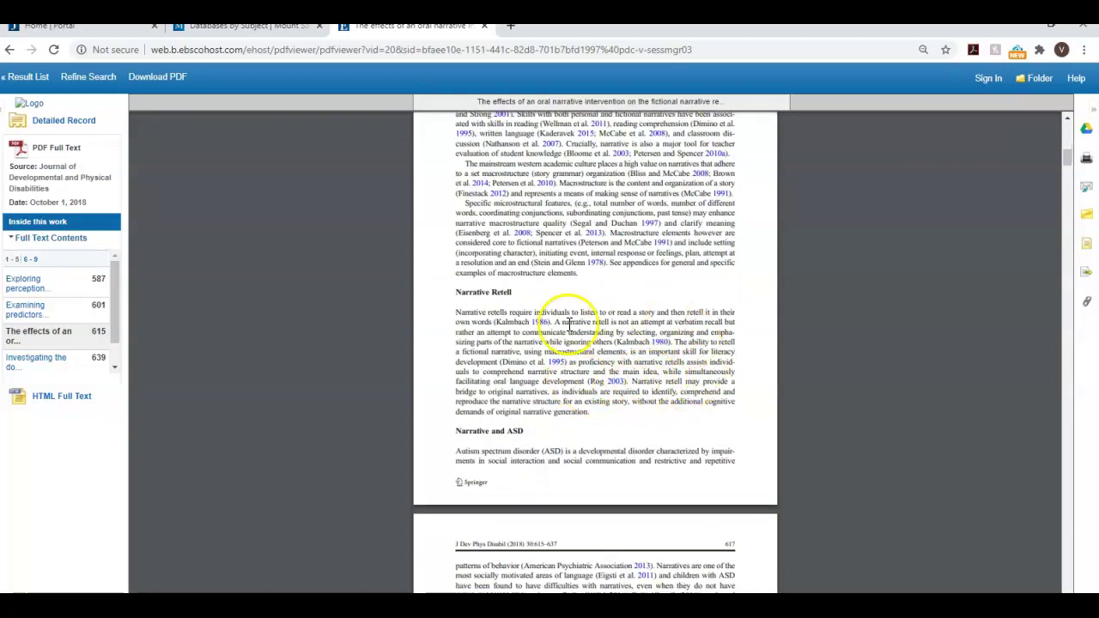
scroll(656, 399, down, 4)
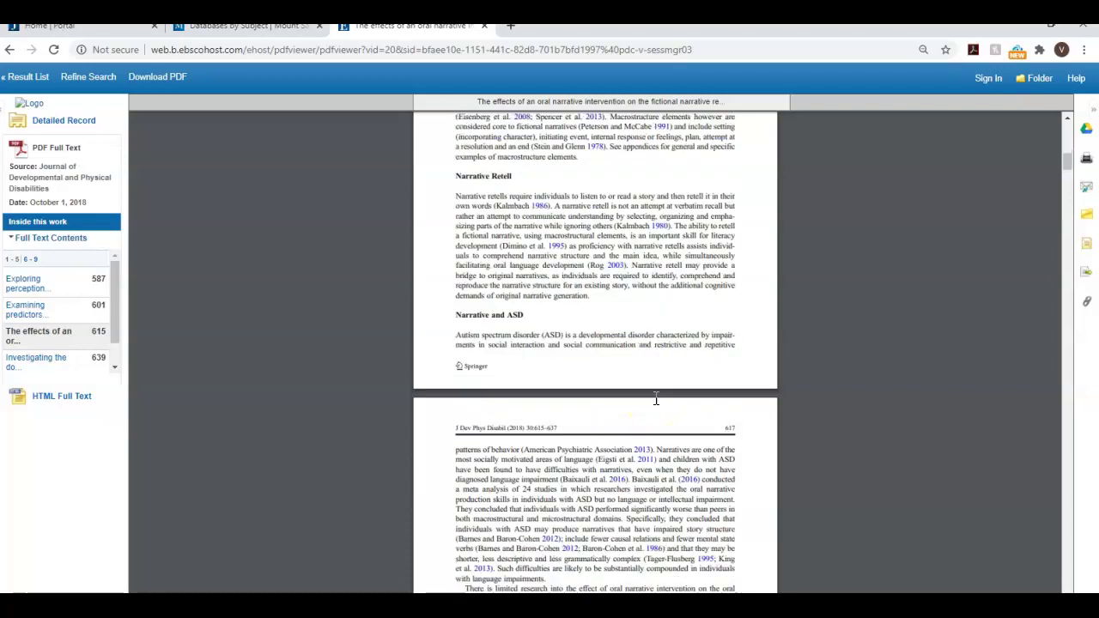
scroll(658, 398, down, 7)
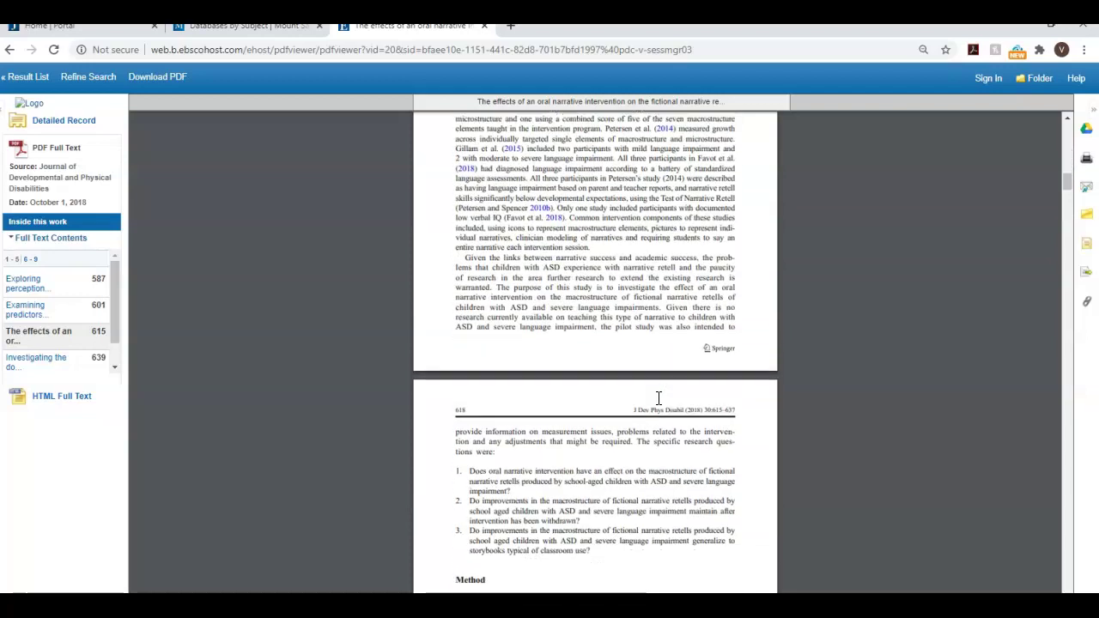
scroll(659, 398, down, 2)
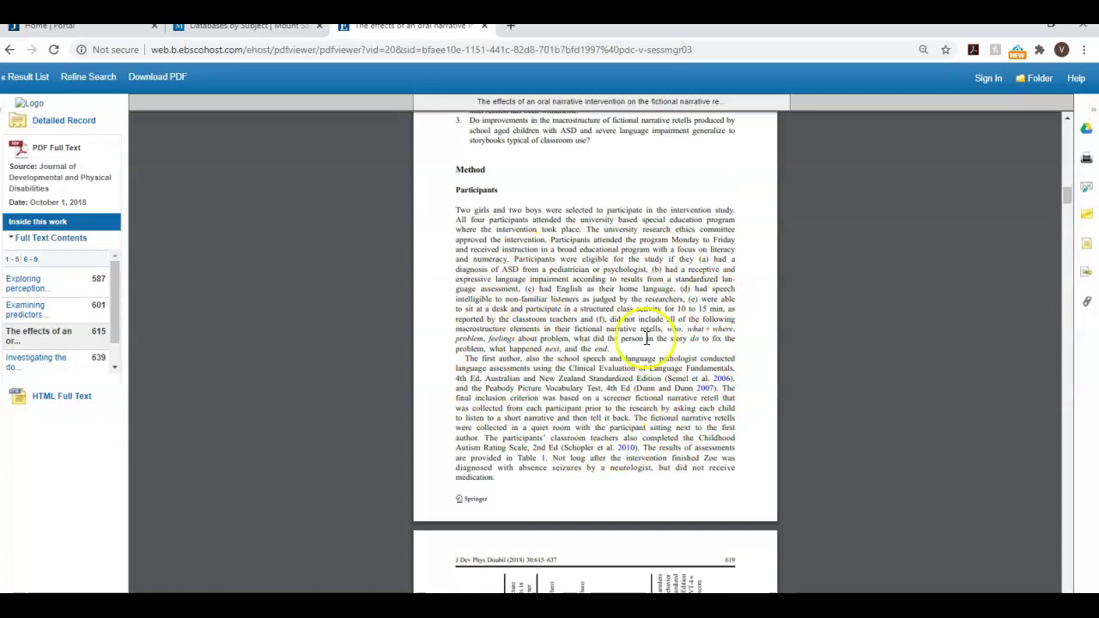
scroll(648, 337, down, 6)
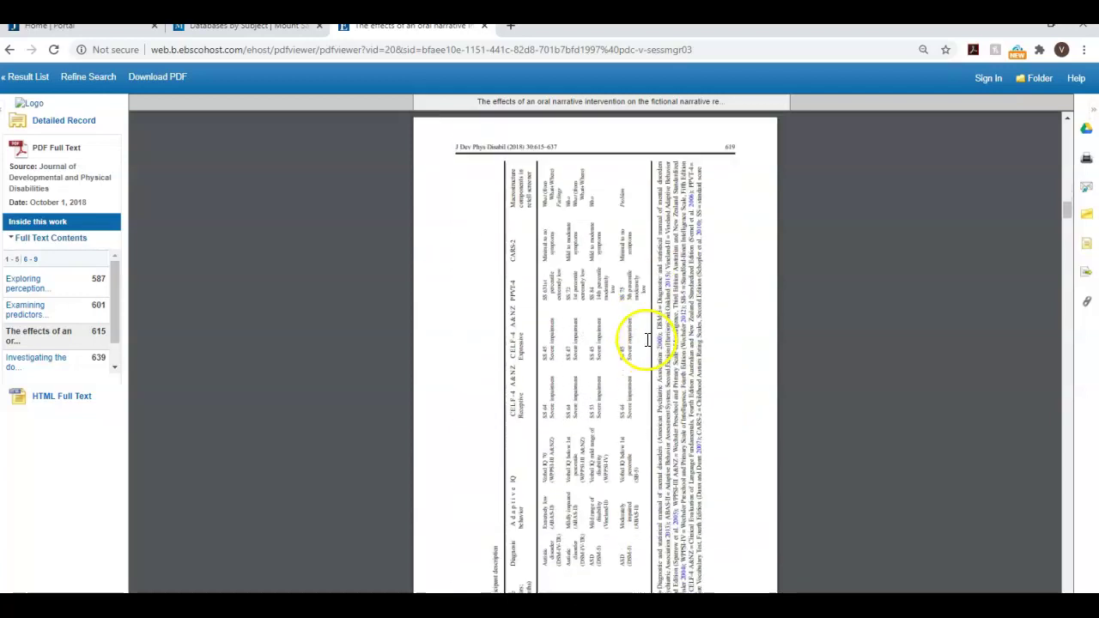
Step: Skim the article's method section from the experimental design and materials through procedures, intervention, reliability and social validity to the Results heading
scroll(650, 350, down, 4)
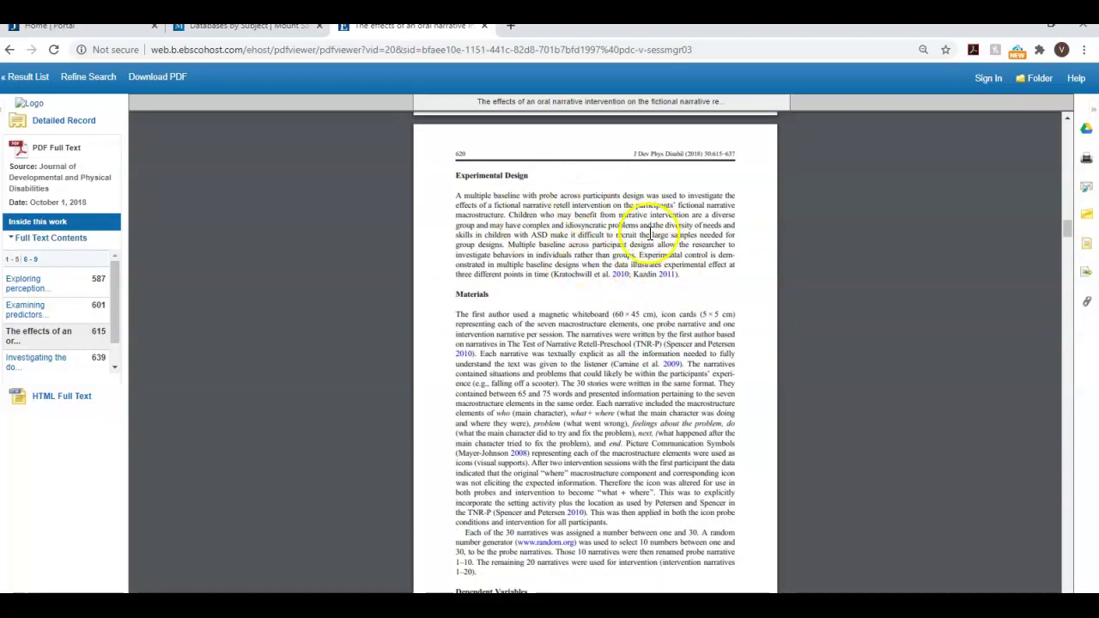
scroll(653, 383, down, 2)
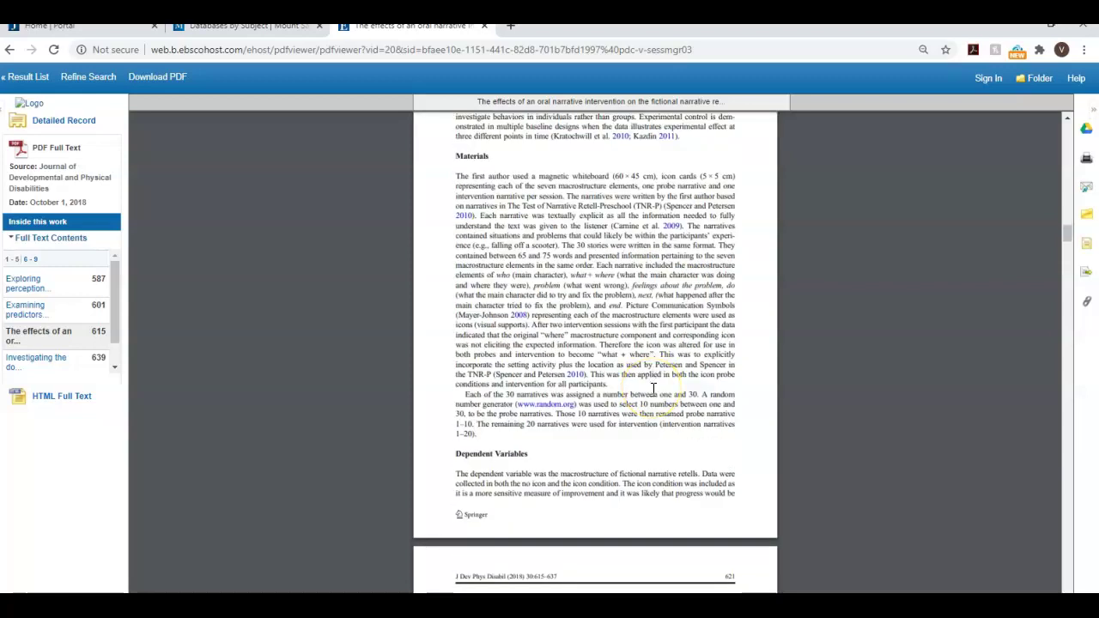
scroll(652, 388, down, 3)
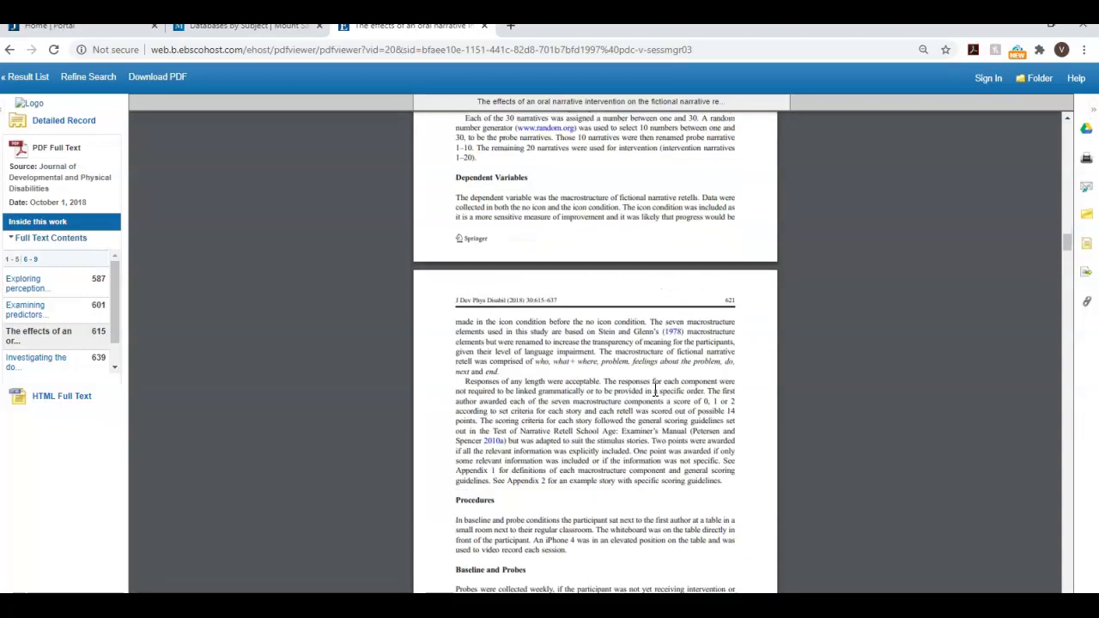
scroll(655, 391, down, 3)
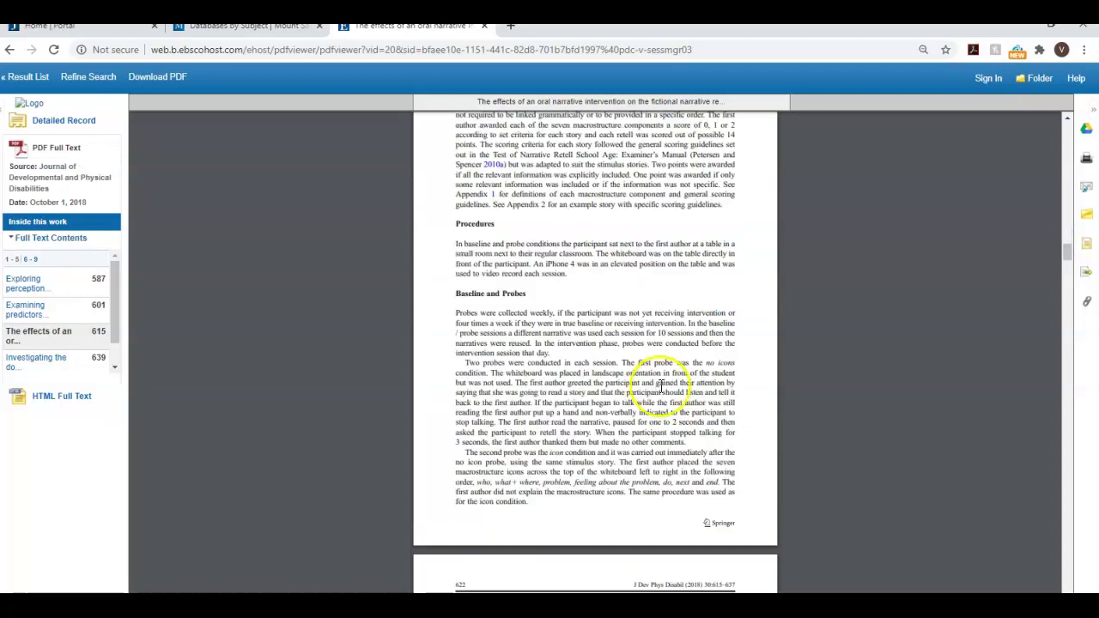
scroll(666, 388, down, 5)
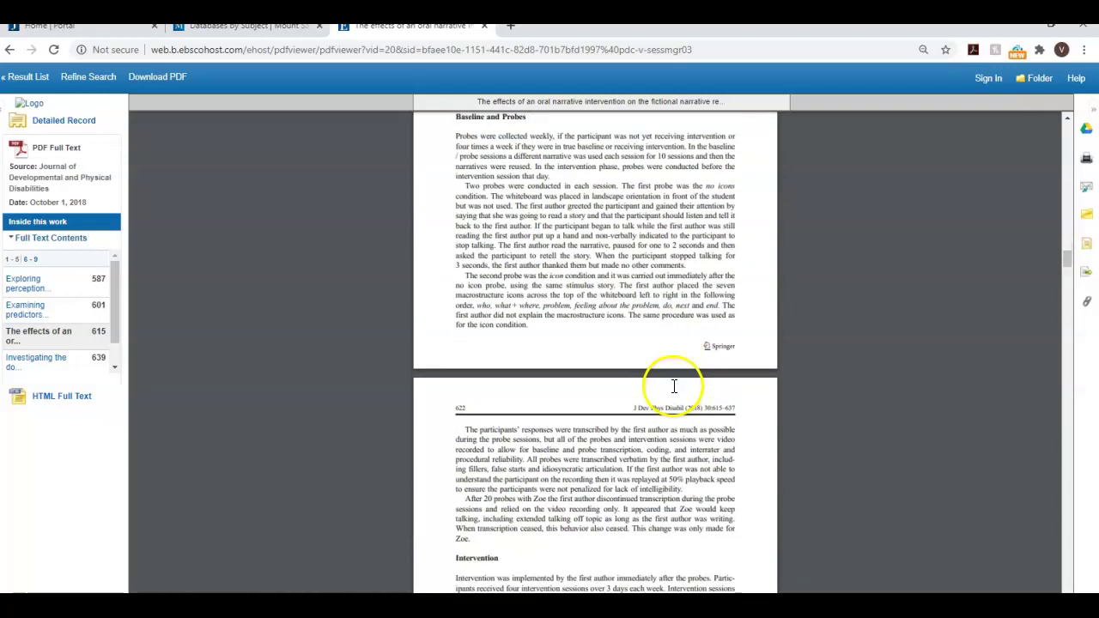
scroll(674, 388, down, 2)
scroll(665, 393, down, 3)
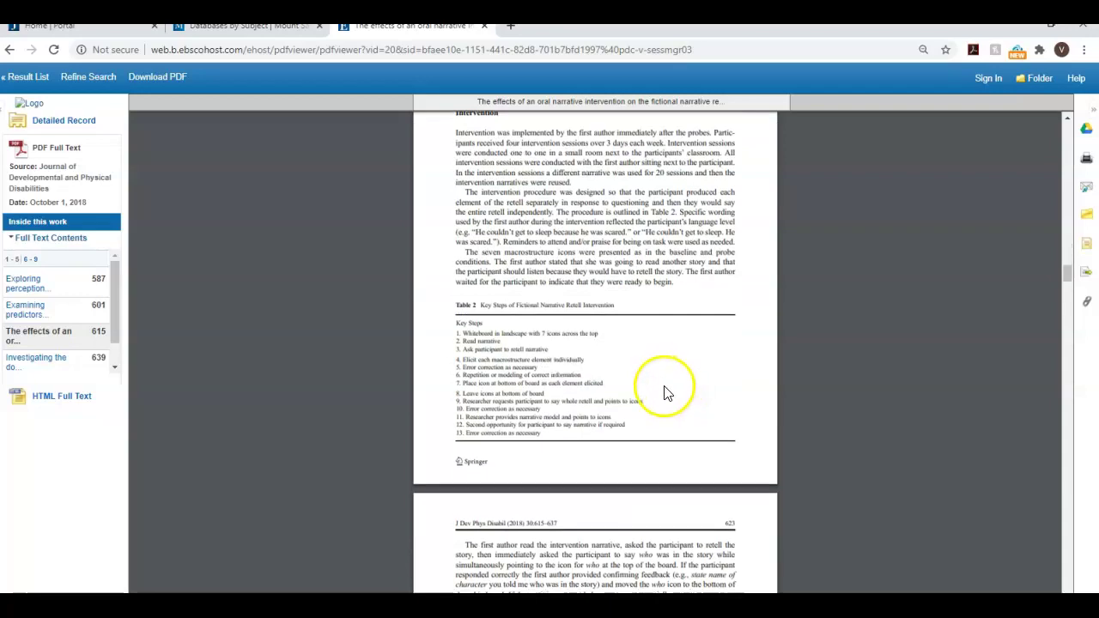
scroll(666, 393, down, 6)
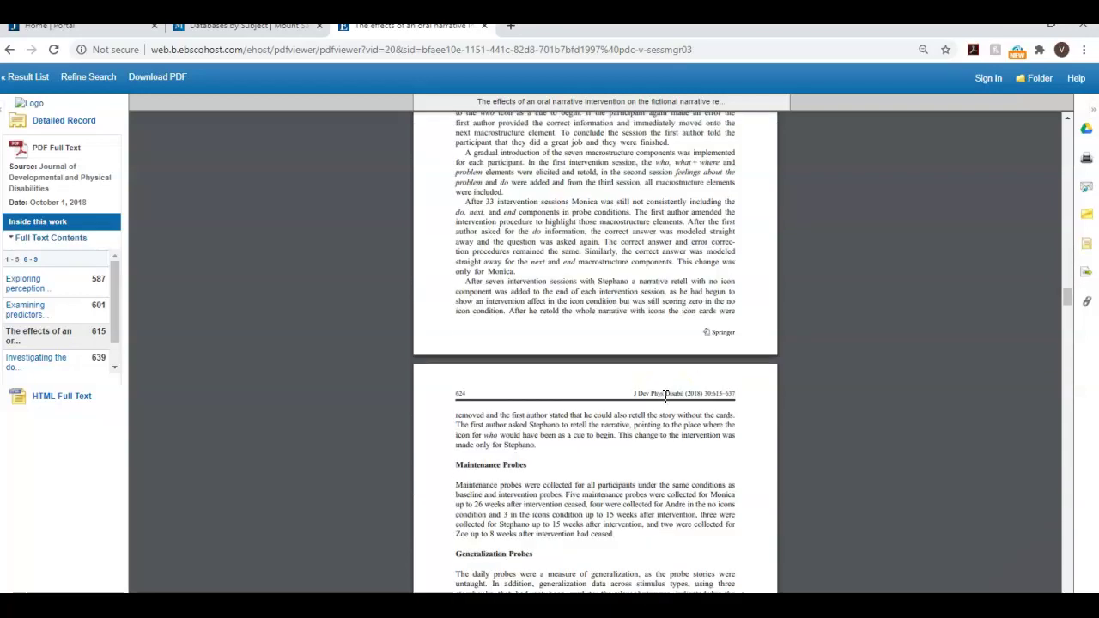
scroll(666, 396, down, 3)
click(637, 273)
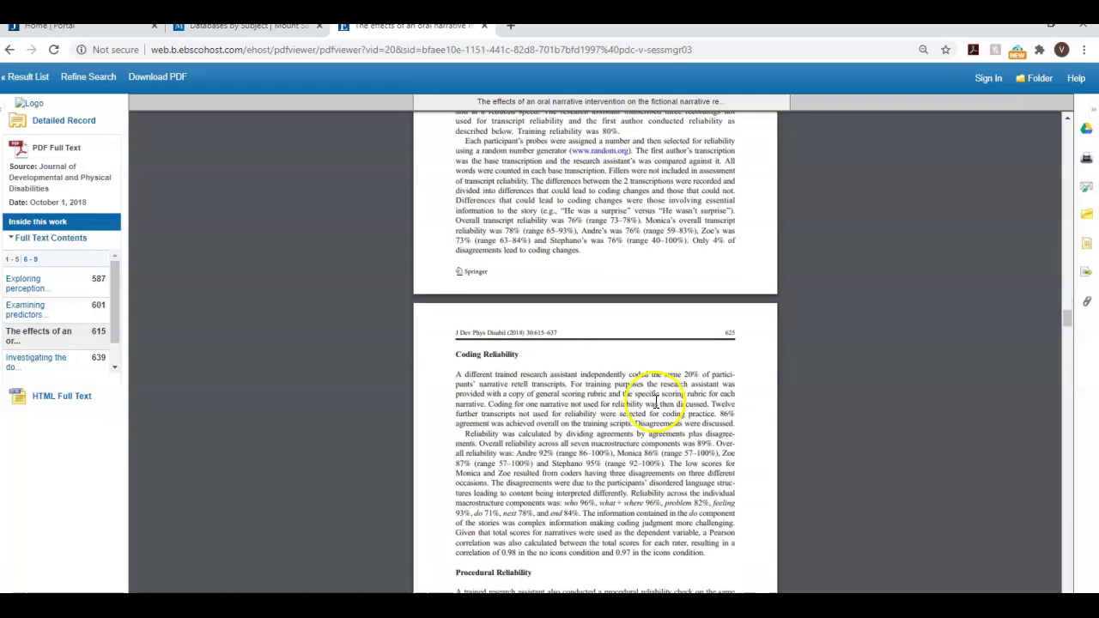
scroll(656, 401, down, 3)
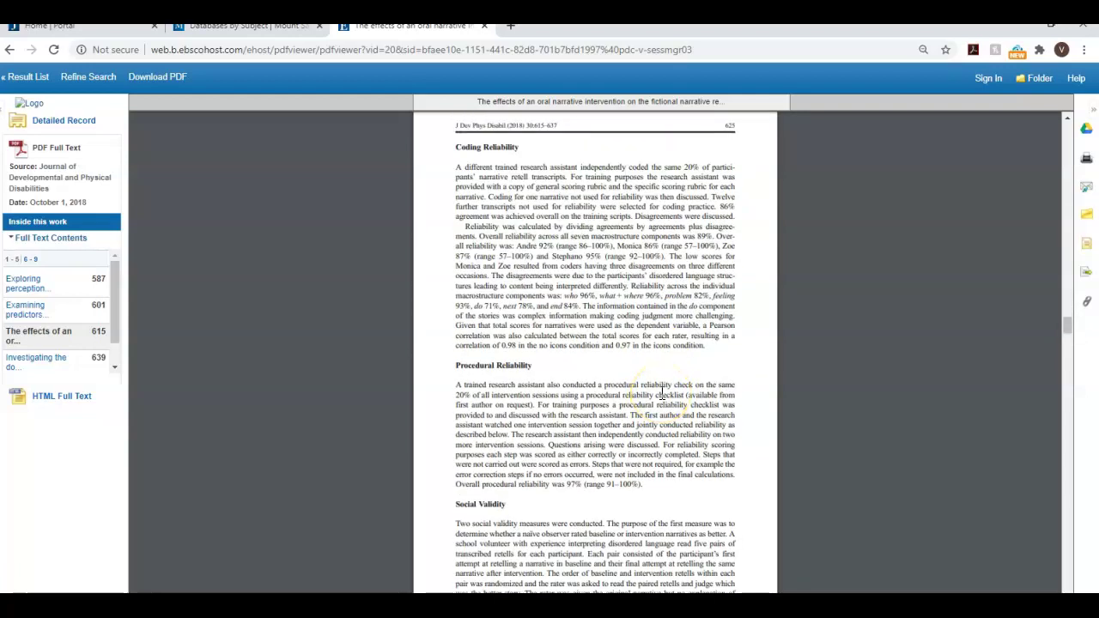
scroll(661, 391, down, 3)
scroll(663, 388, down, 4)
scroll(665, 393, down, 3)
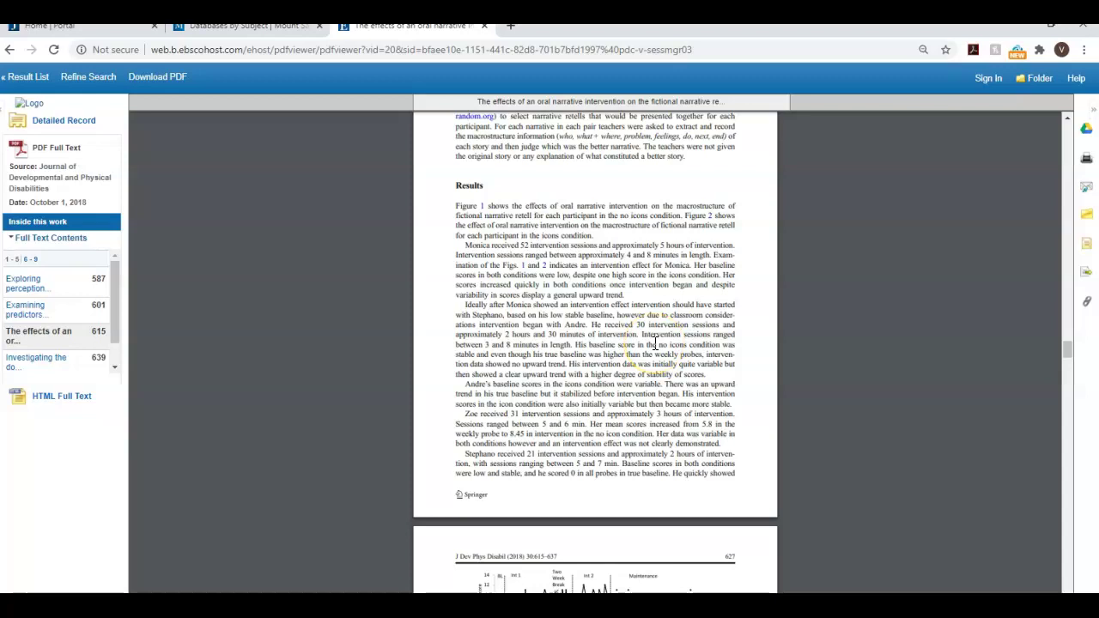
Step: Skim the article's results graphs, discussion, limitations, implications for future research and conclusion
scroll(657, 344, down, 8)
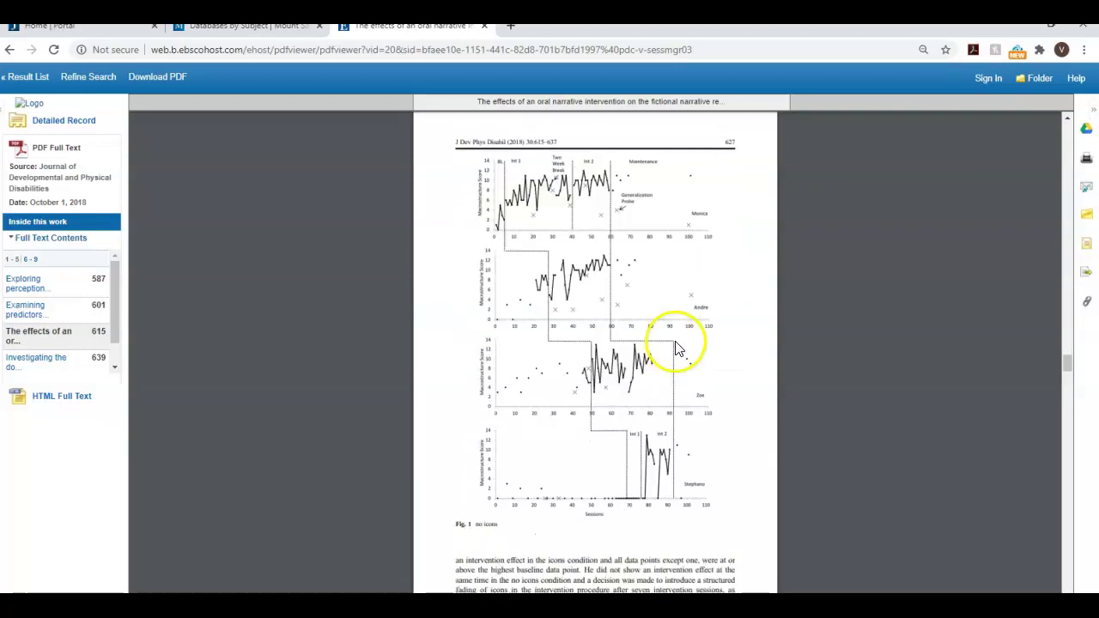
scroll(678, 348, down, 12)
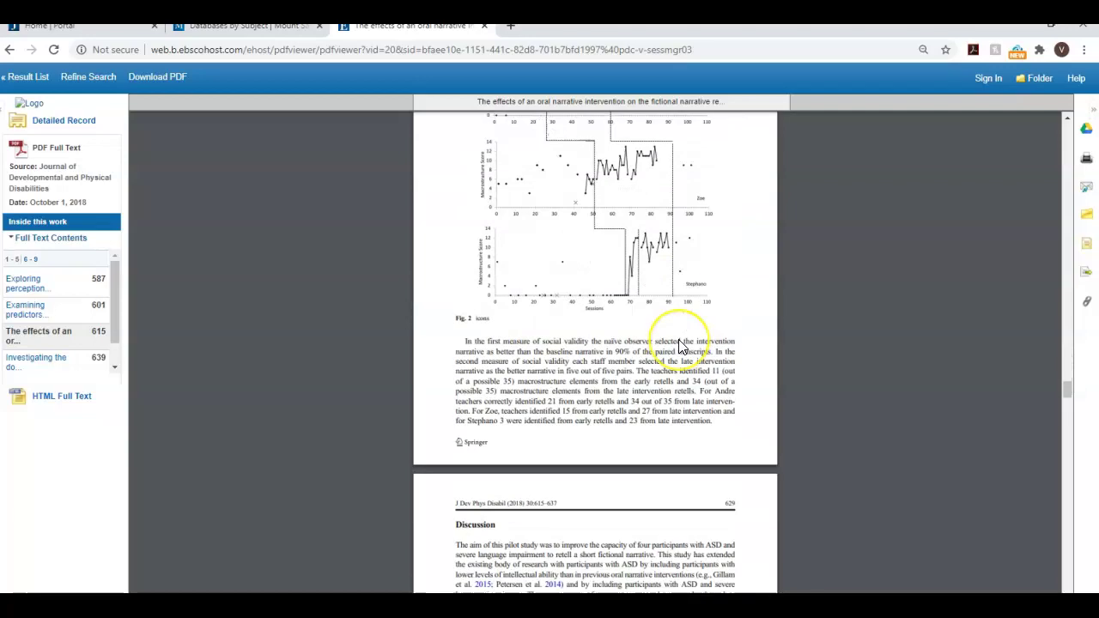
scroll(678, 348, down, 4)
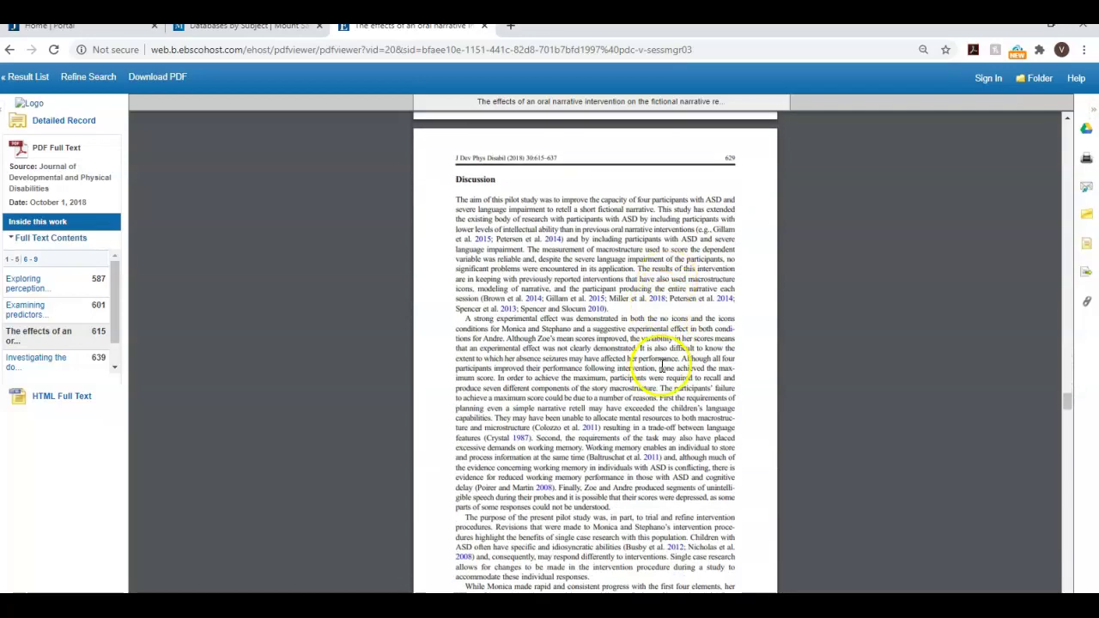
scroll(678, 365, down, 15)
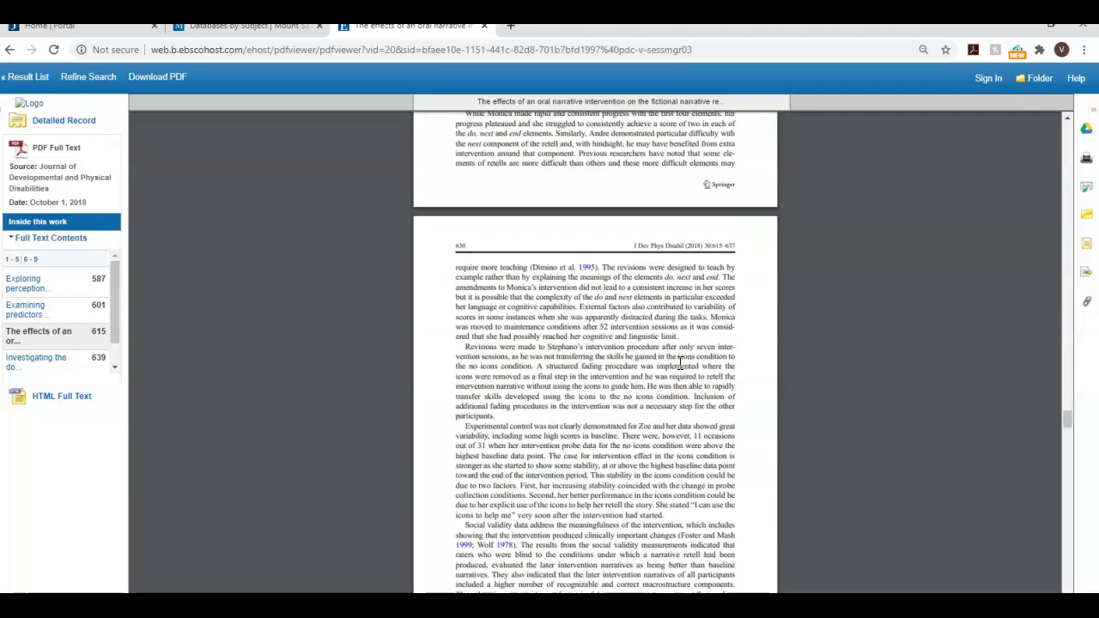
scroll(683, 365, down, 11)
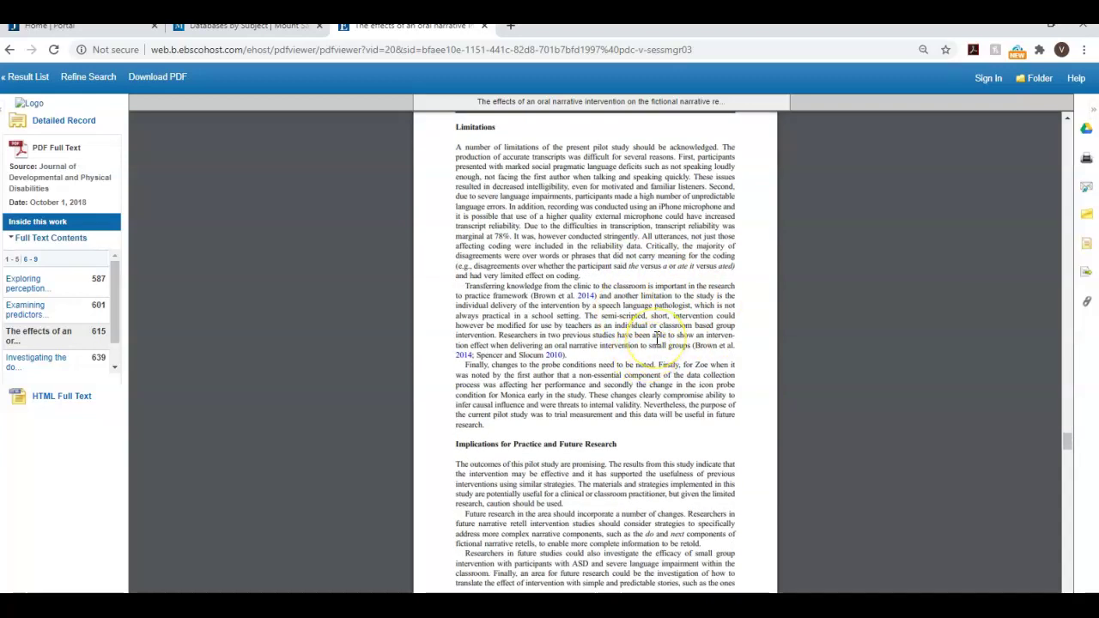
scroll(657, 339, down, 6)
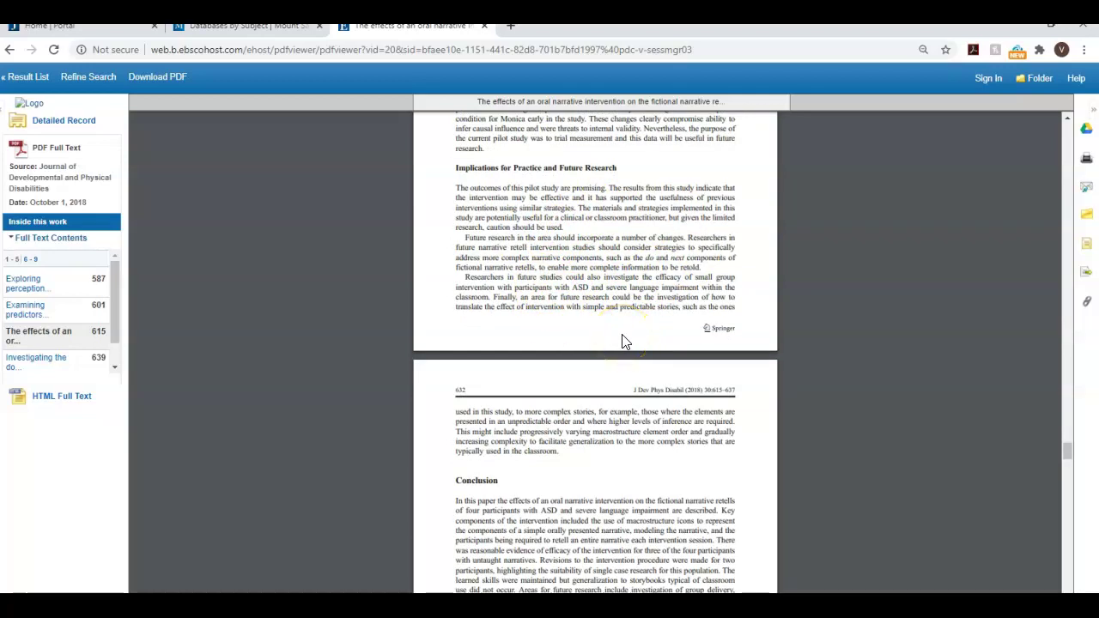
scroll(624, 342, down, 5)
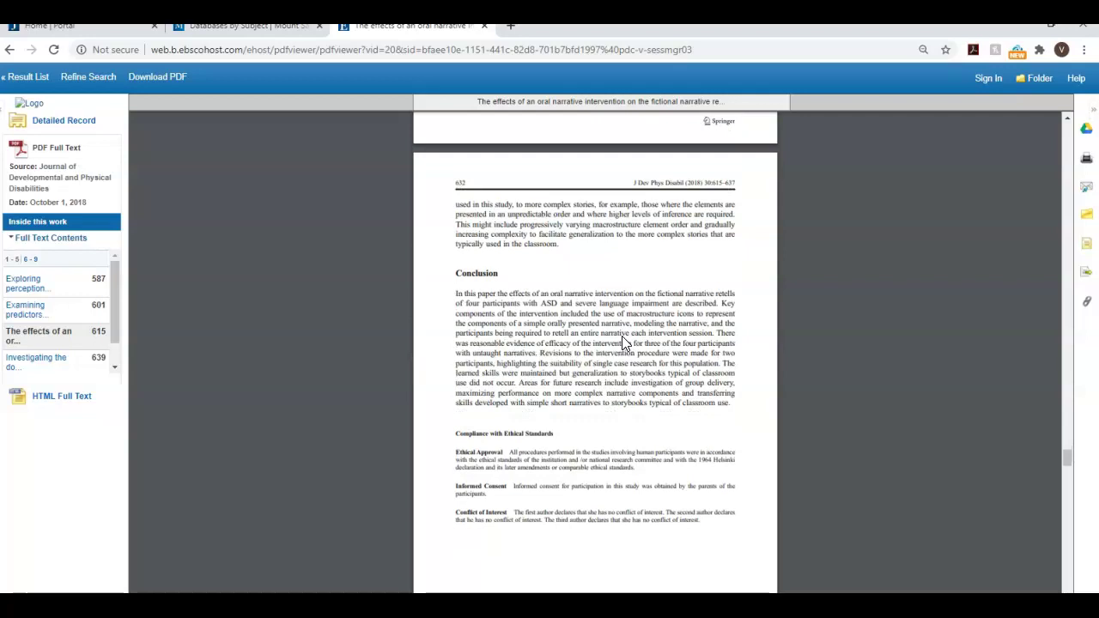
scroll(623, 340, down, 4)
Step: Look through the article's appendices and reference list, returning to Appendix 2 at the start of the references
scroll(625, 339, down, 12)
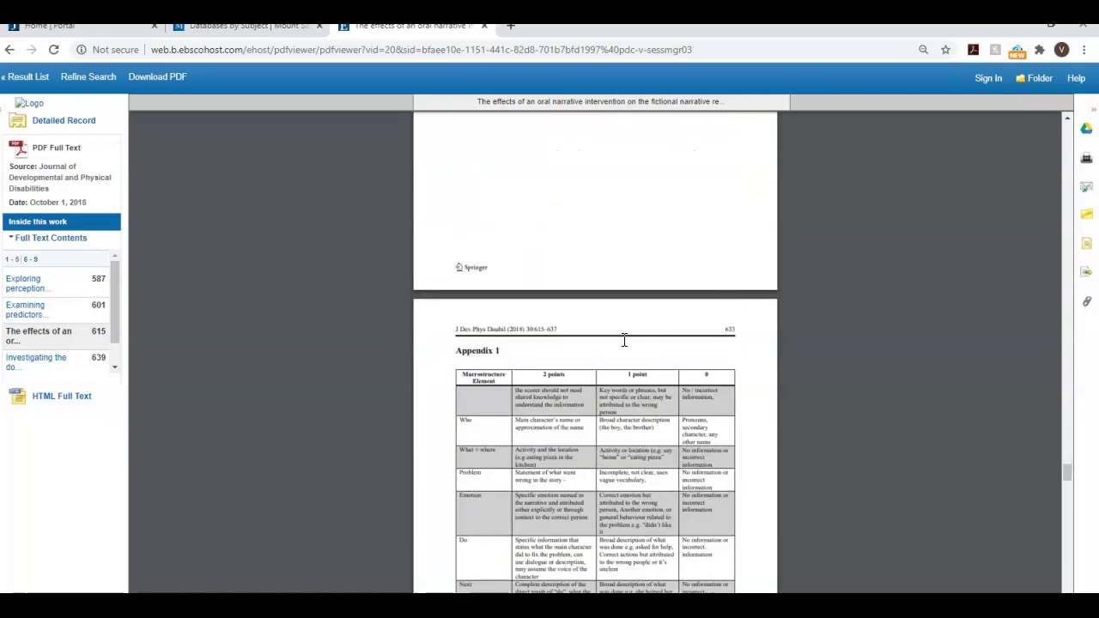
scroll(626, 340, down, 20)
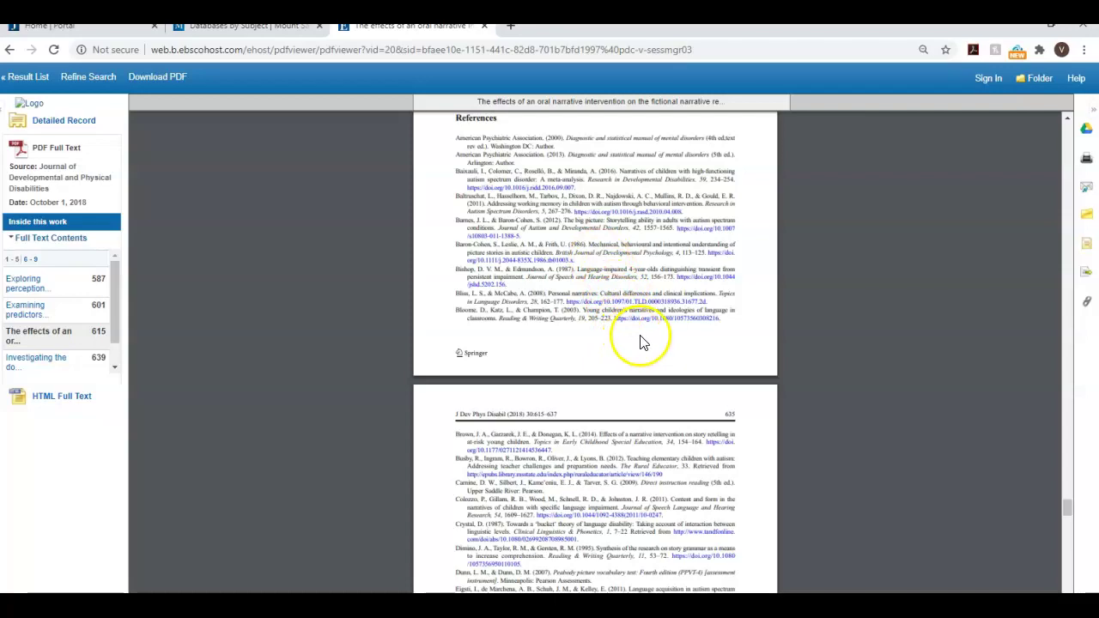
scroll(640, 343, down, 2)
scroll(649, 343, down, 2)
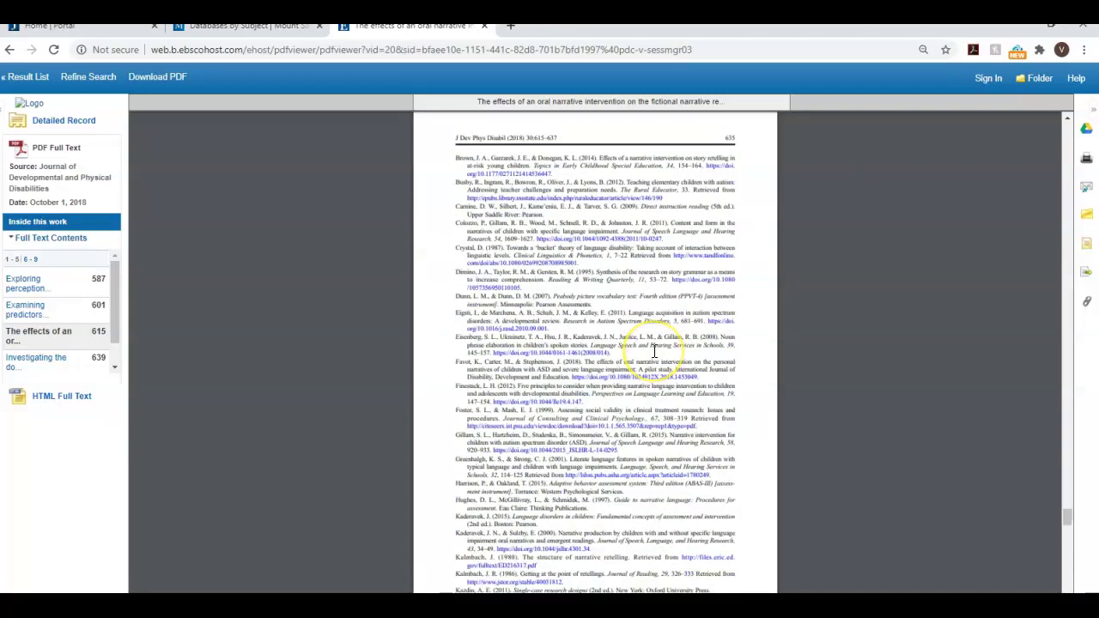
scroll(656, 352, down, 10)
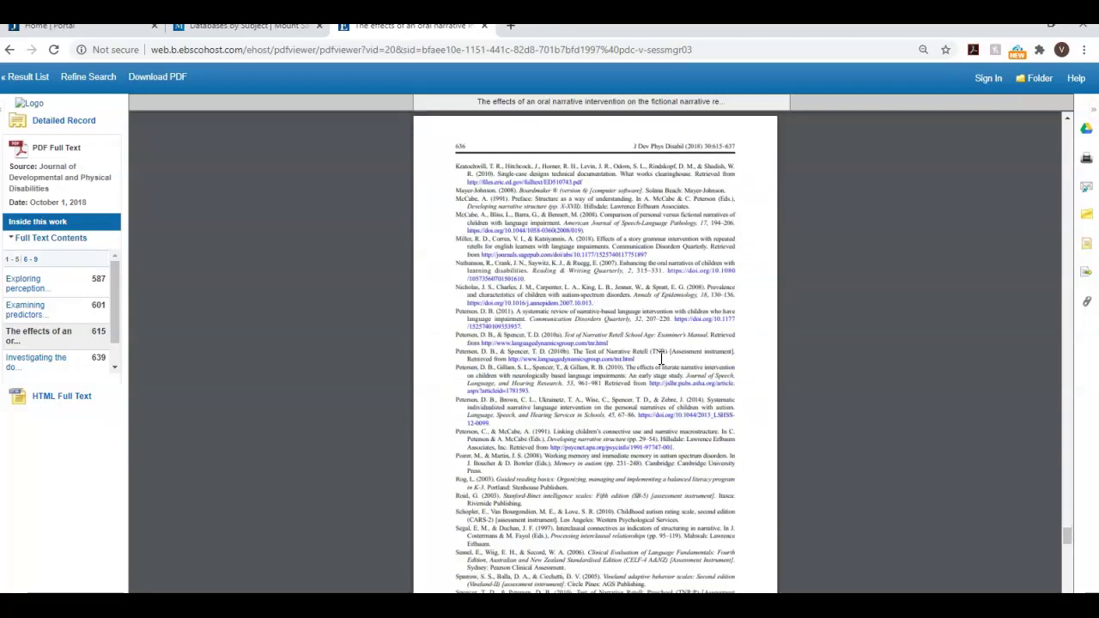
scroll(665, 359, down, 4)
scroll(668, 359, up, 9)
scroll(665, 352, up, 10)
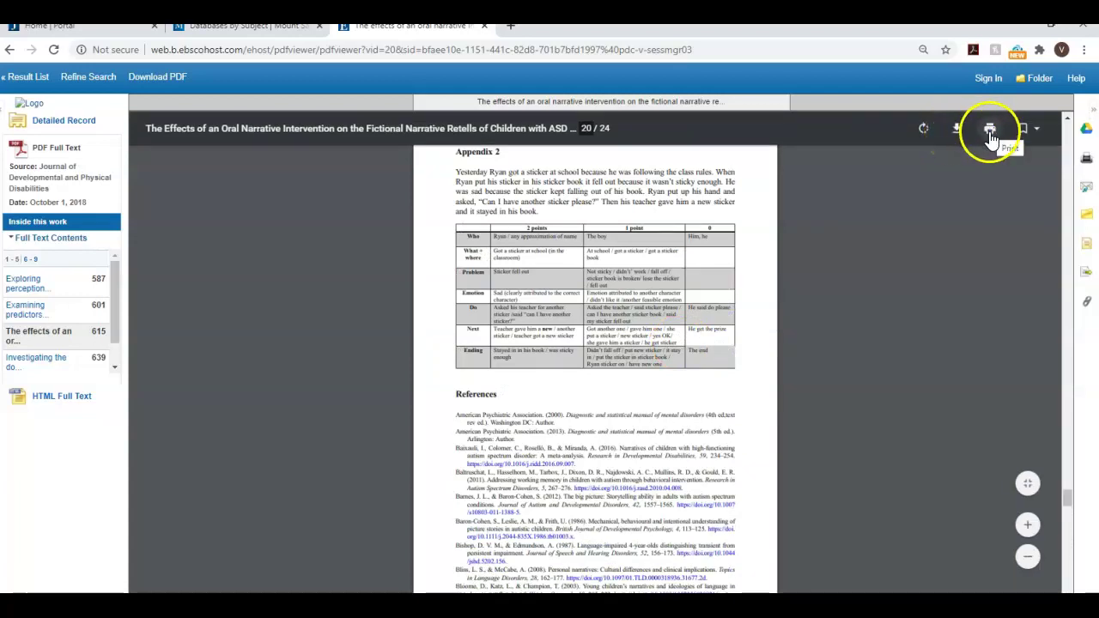
Step: Show the article's citation formats, examine the APA reference, and close the citation display
click(1084, 244)
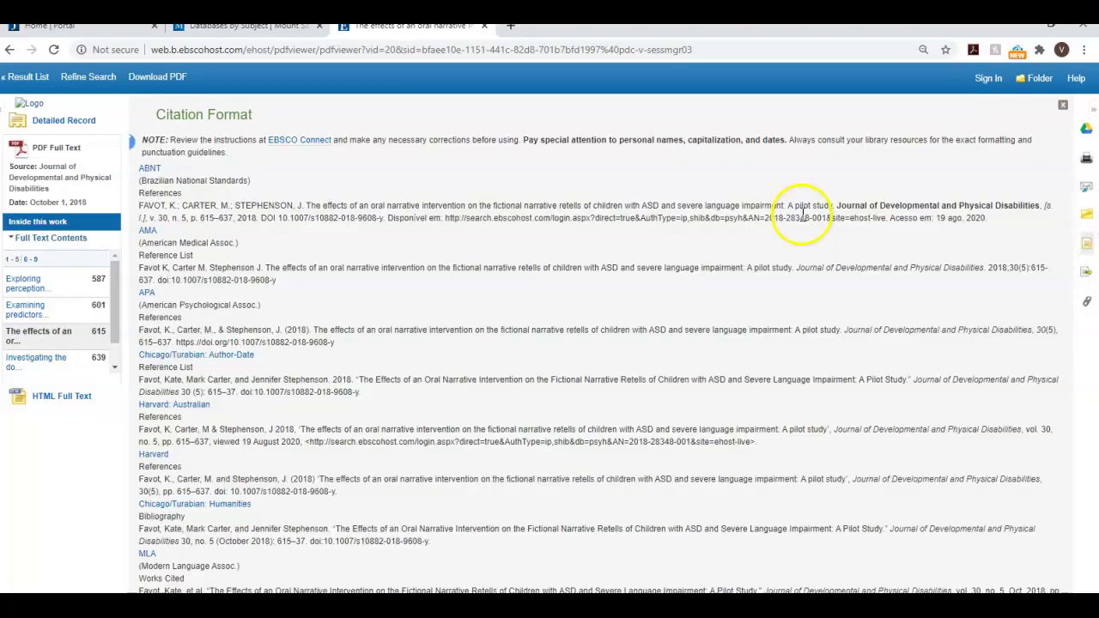
drag(1066, 204, 1071, 233)
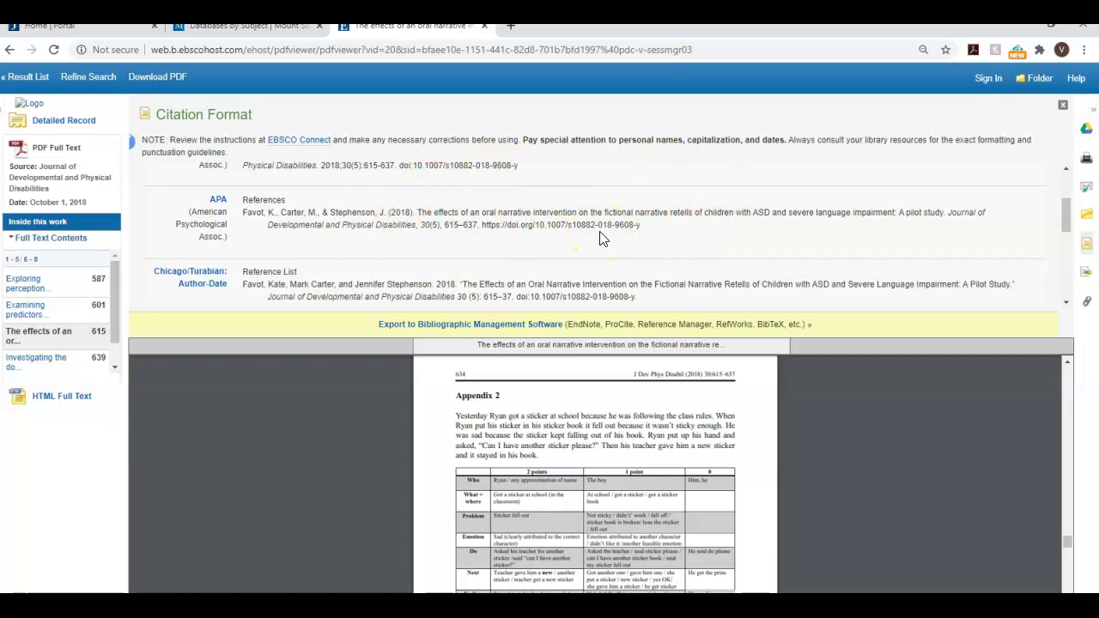
click(1063, 105)
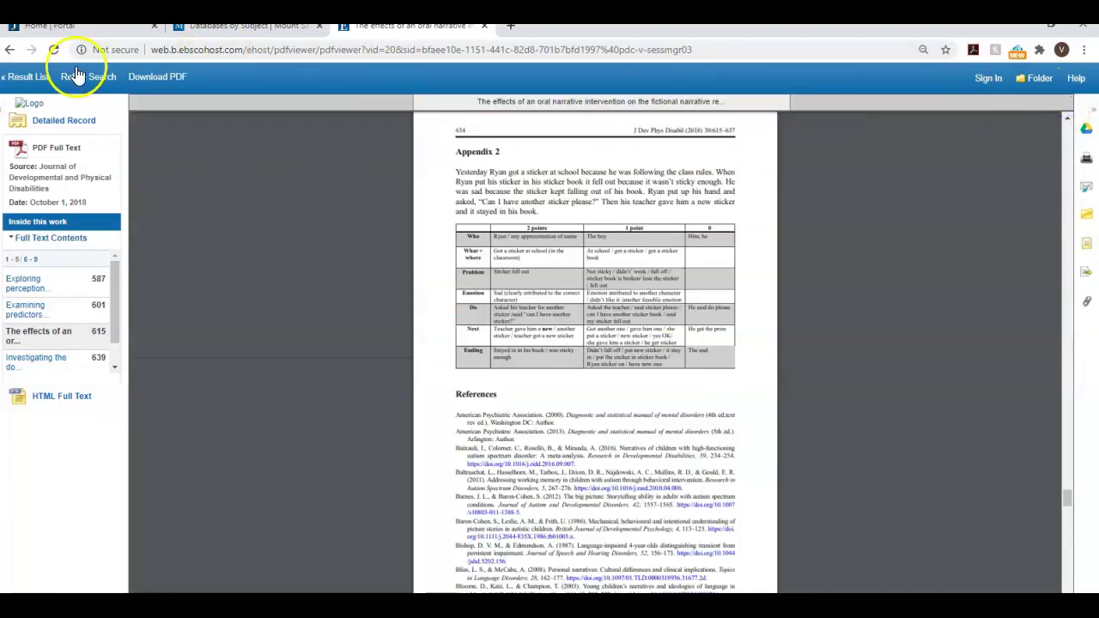
Step: Return to the result list from the PDF article and look over the listed articles
click(26, 81)
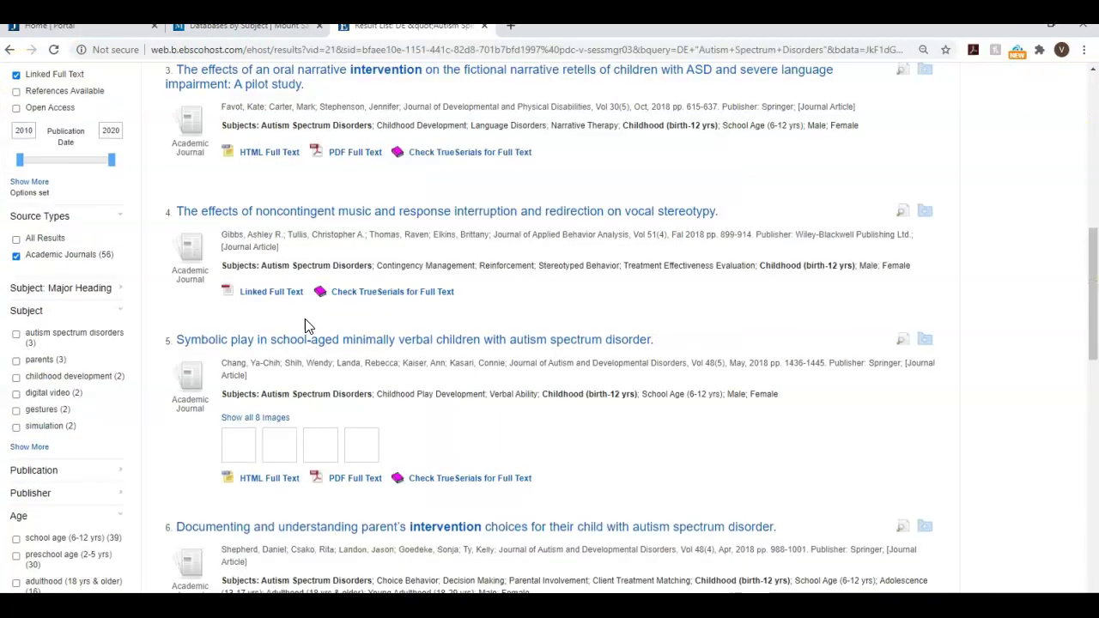
scroll(418, 325, down, 3)
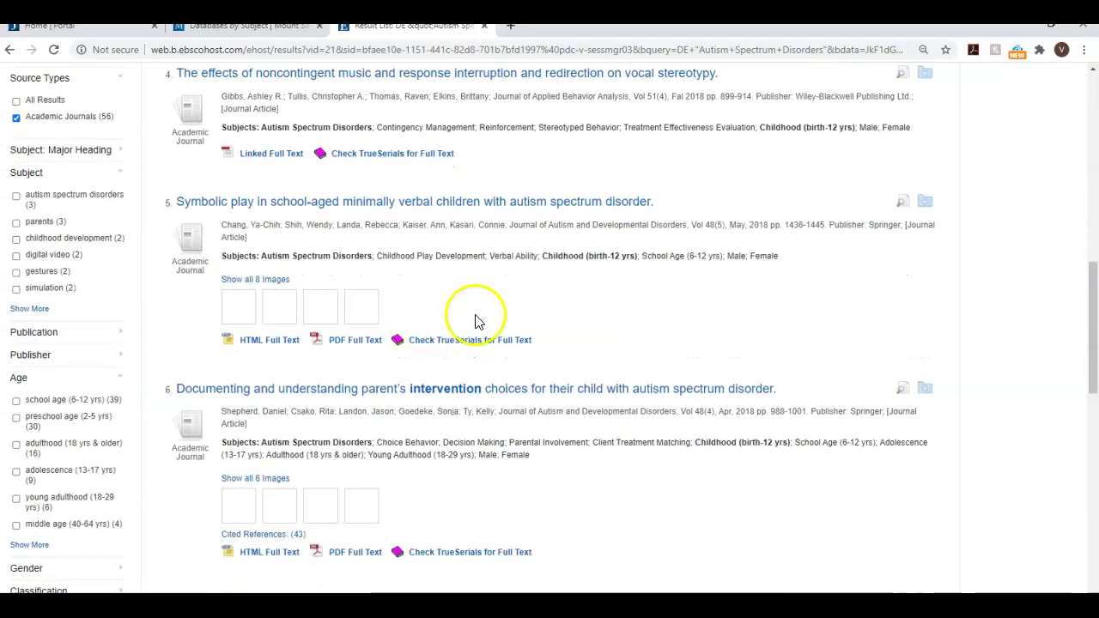
scroll(477, 322, up, 10)
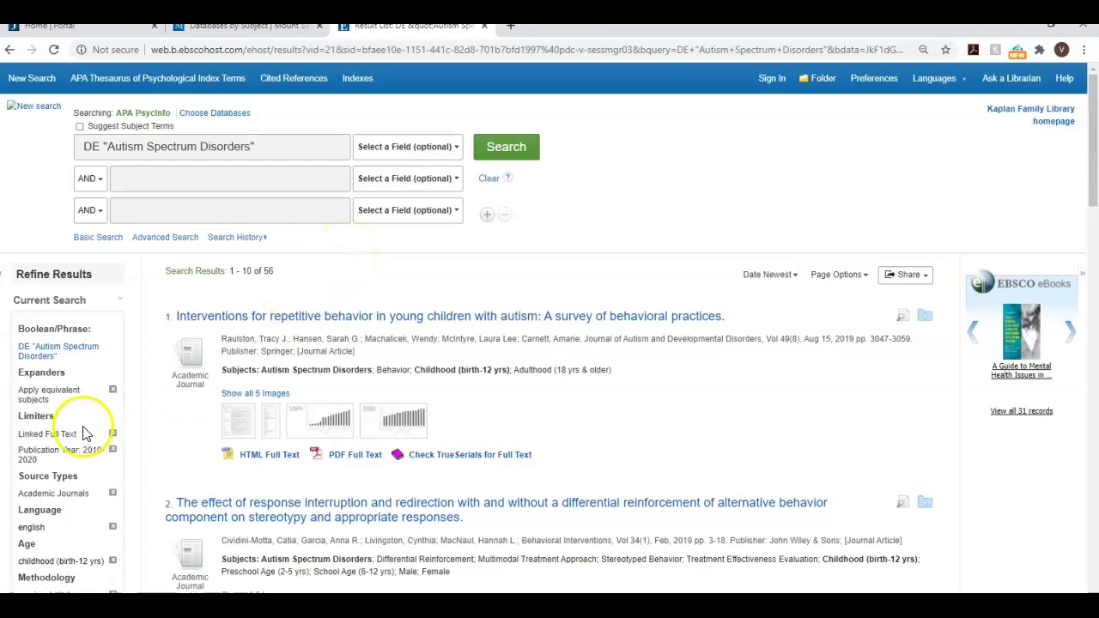
Step: Look through the available result limiters and expand the Gender and Population categories to examine their options
scroll(89, 432, down, 3)
scroll(95, 425, down, 5)
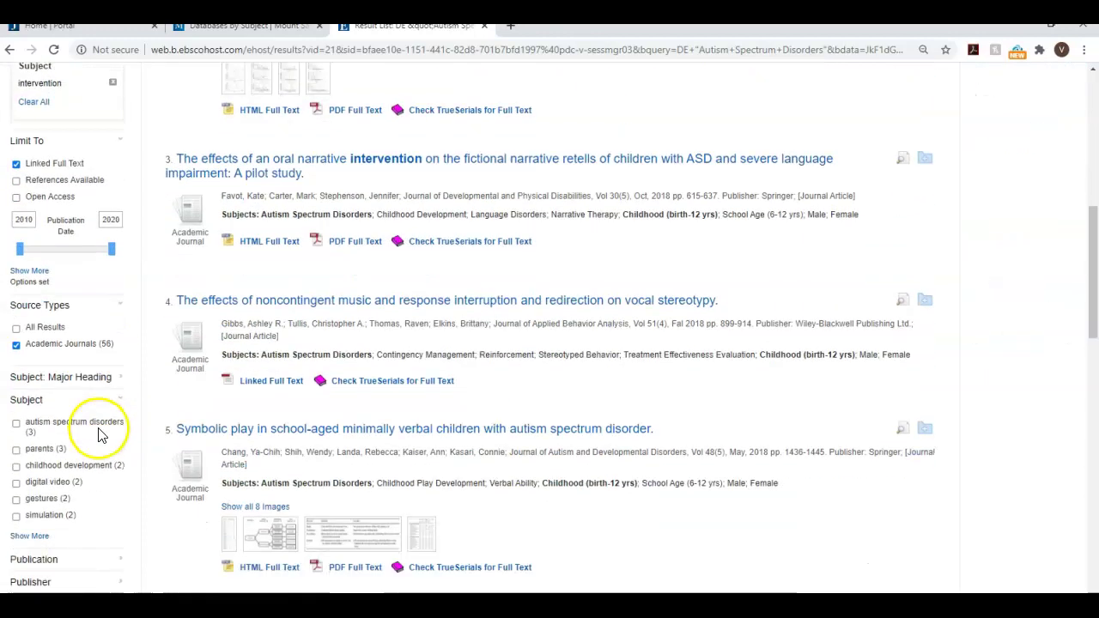
scroll(96, 403, down, 2)
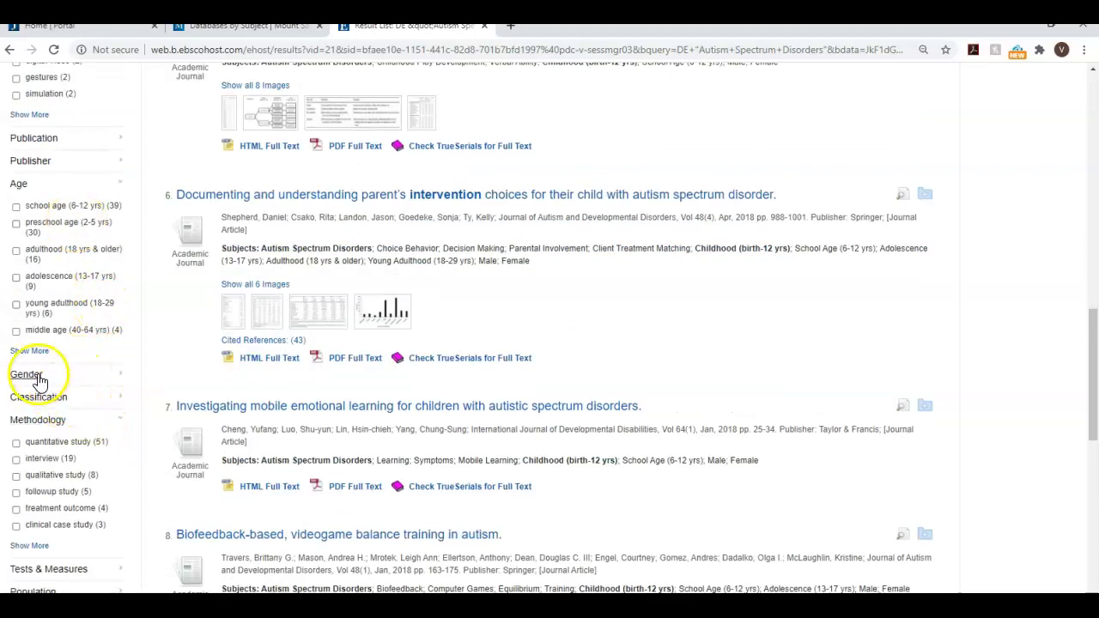
scroll(71, 459, down, 2)
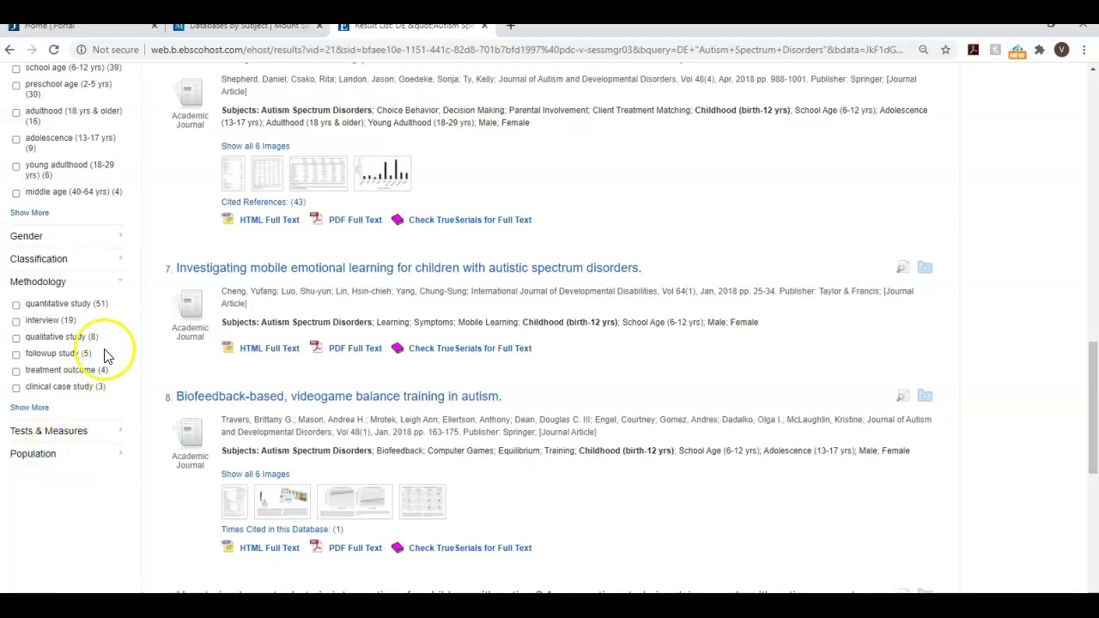
click(51, 236)
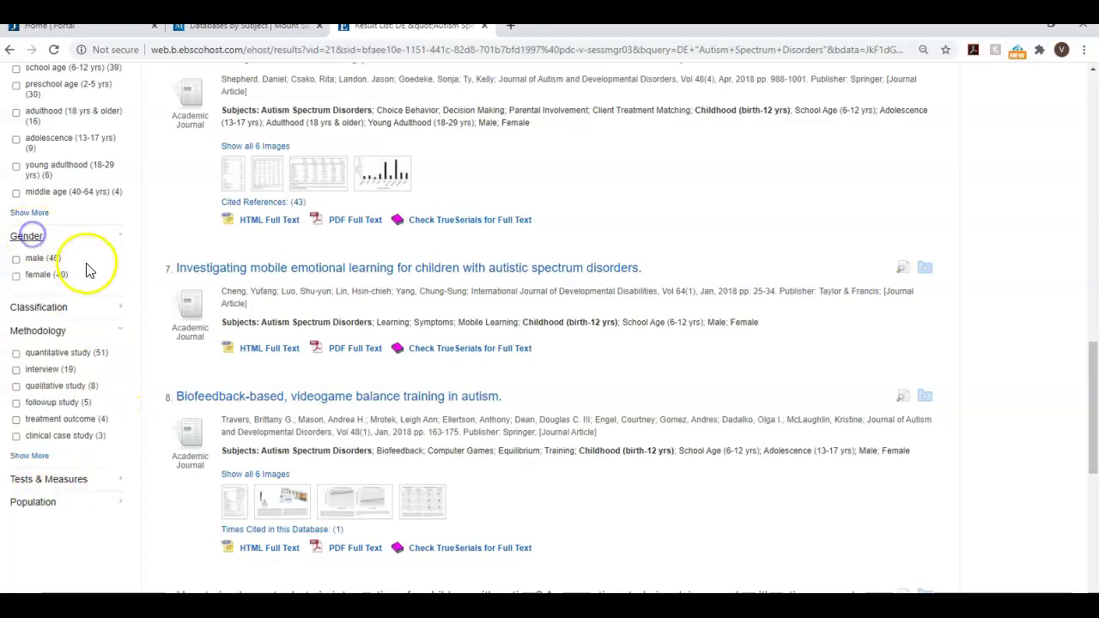
click(36, 502)
scroll(78, 480, down, 2)
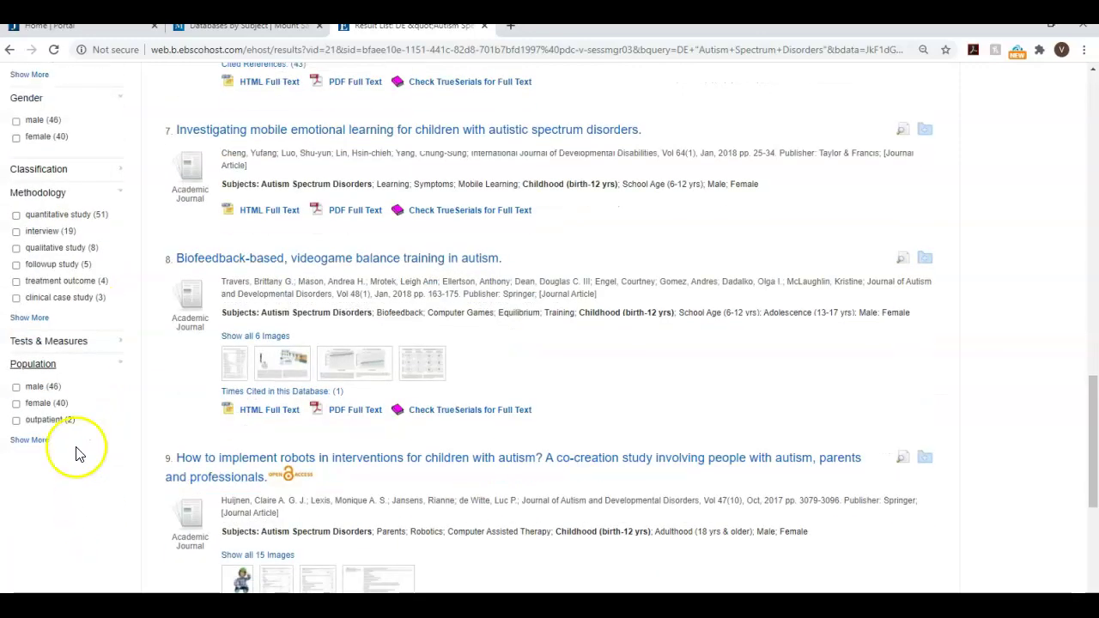
Step: Review the expanders and limiters applied to the current search, from linked full text to the subject
scroll(96, 428, up, 3)
scroll(99, 427, up, 10)
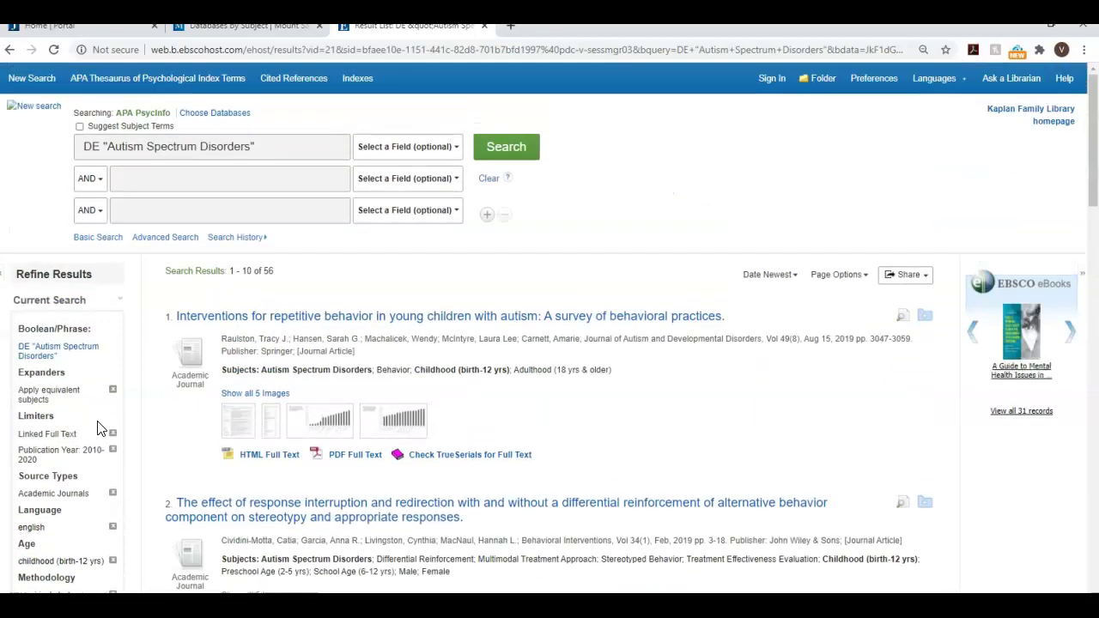
scroll(99, 448, down, 2)
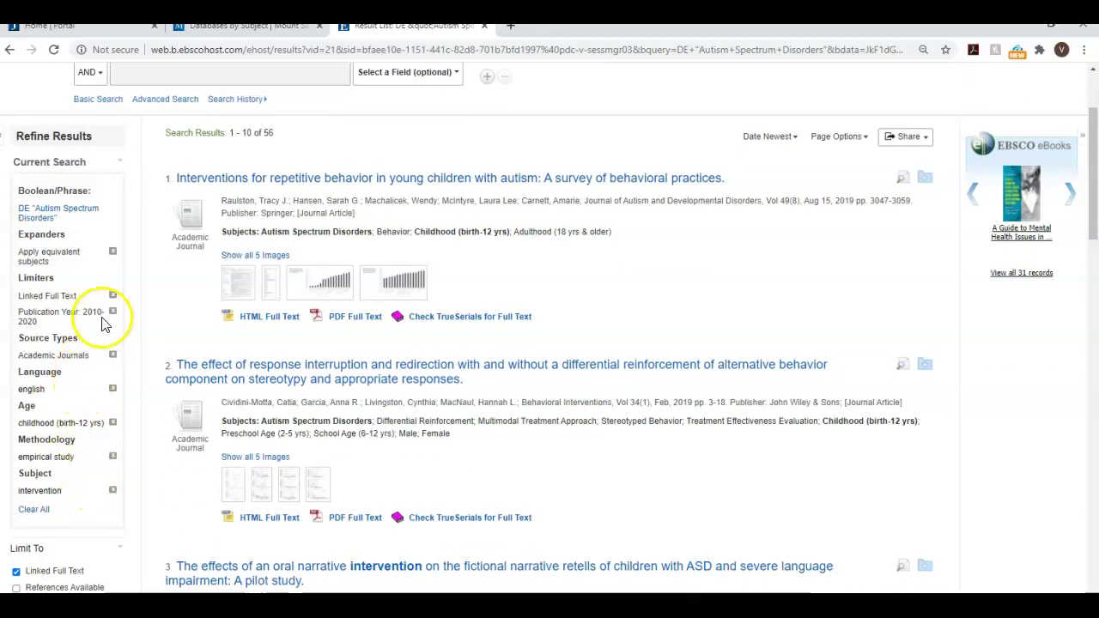
Step: Open the APA Thesaurus of Psychological Index Terms and browse it for terms beginning with "autism"
scroll(103, 513, down, 2)
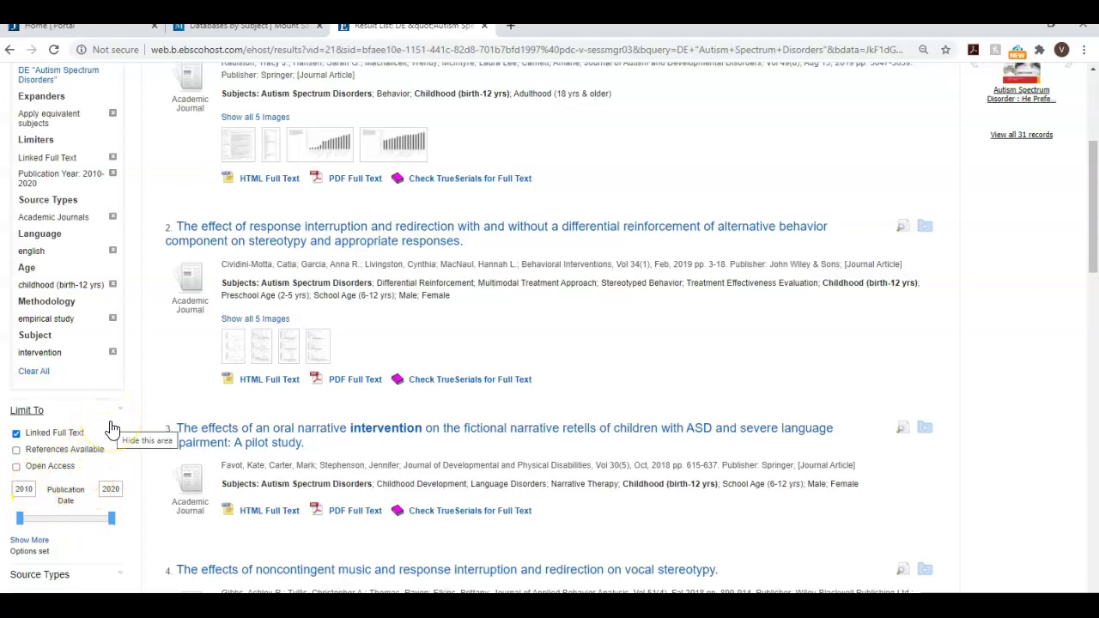
scroll(112, 430, up, 5)
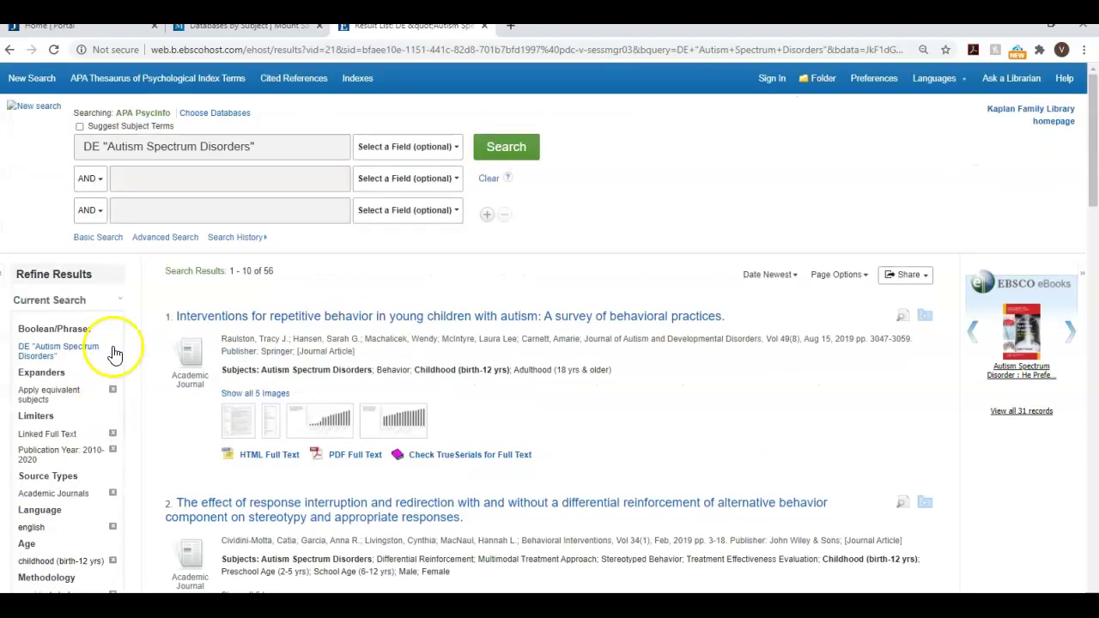
click(158, 83)
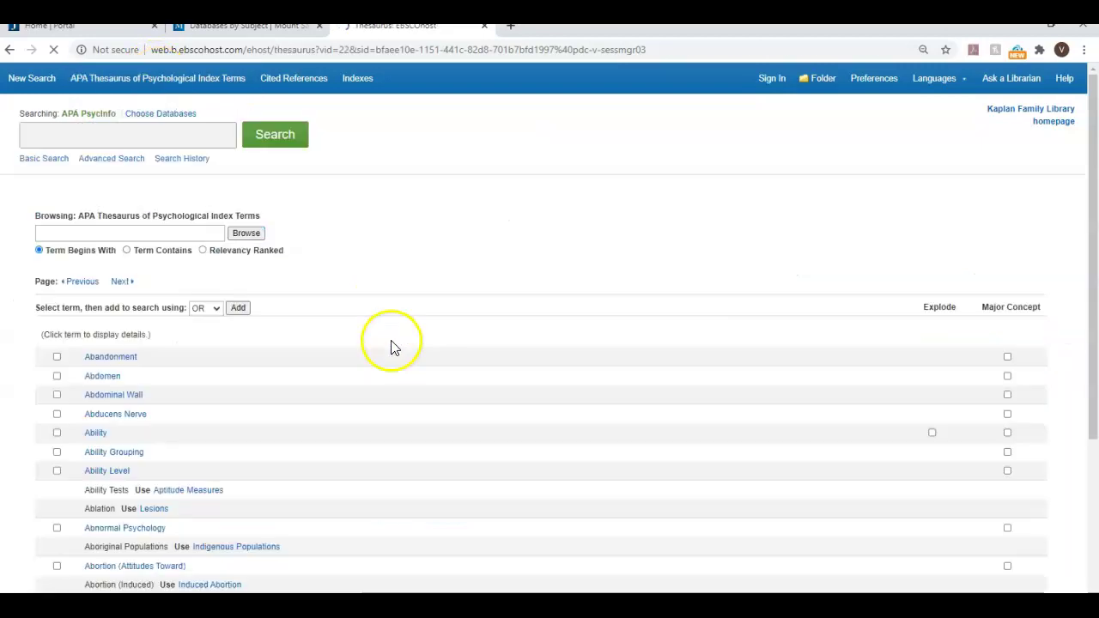
click(118, 232)
text(autism)
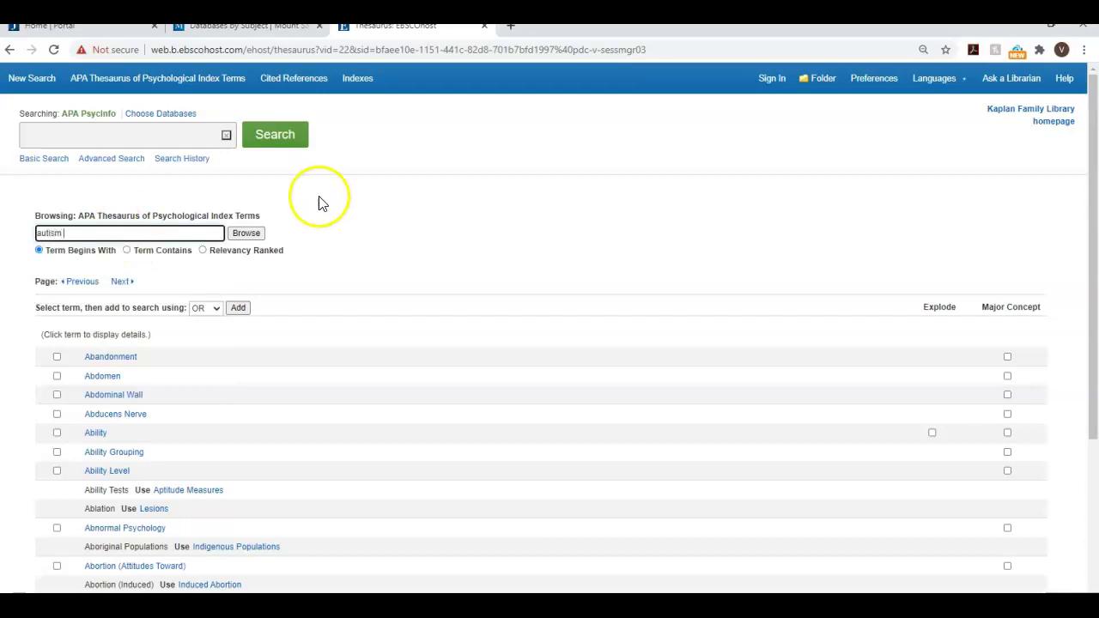
click(246, 233)
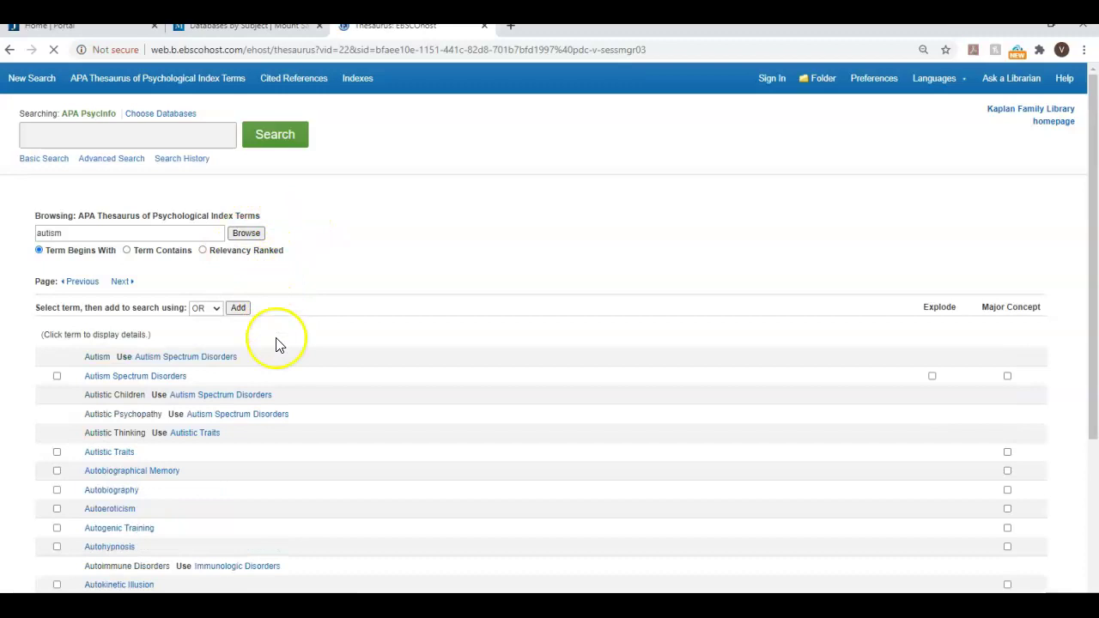
Step: Open the Autism Spectrum Disorders thesaurus entry and review its scope note, history note, and broader, narrower, related and used-for terms
click(176, 377)
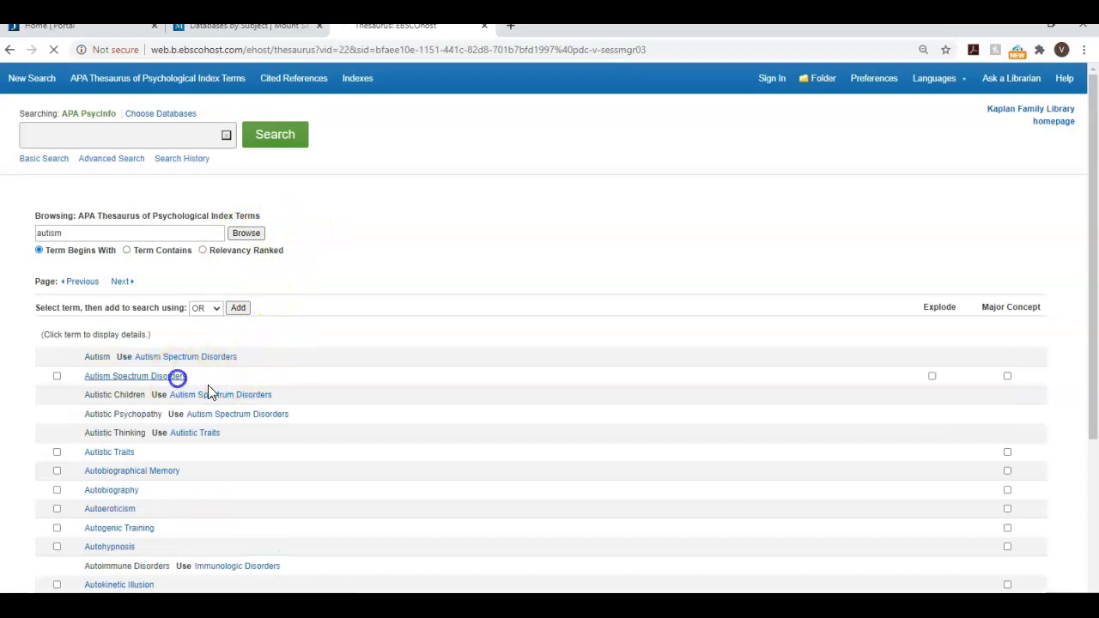
scroll(507, 409, down, 3)
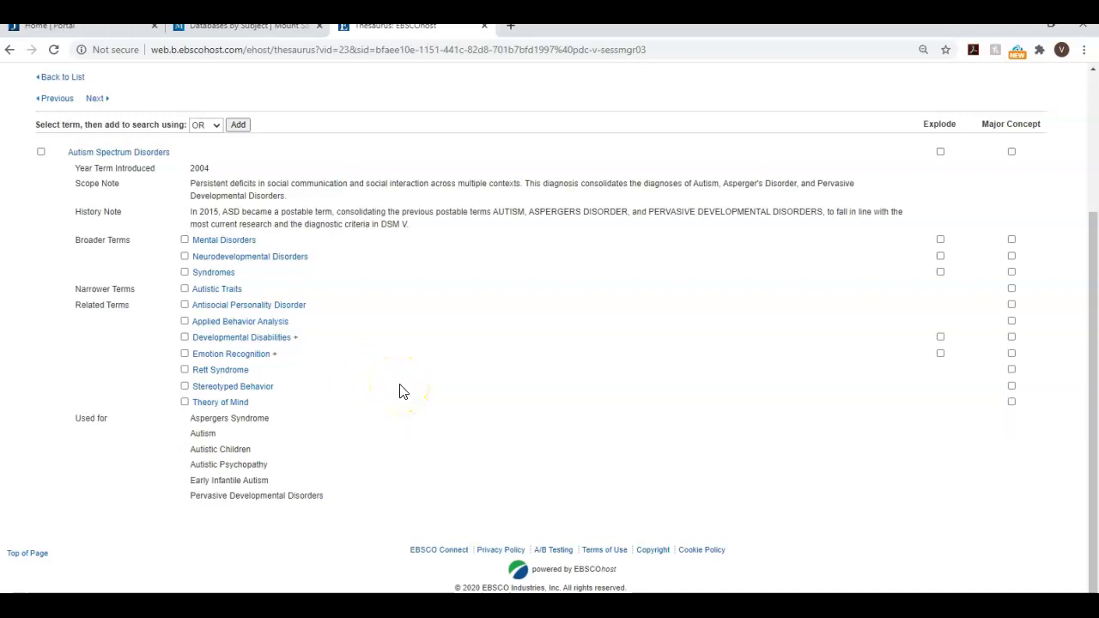
scroll(400, 392, up, 3)
scroll(401, 402, down, 3)
scroll(335, 285, up, 2)
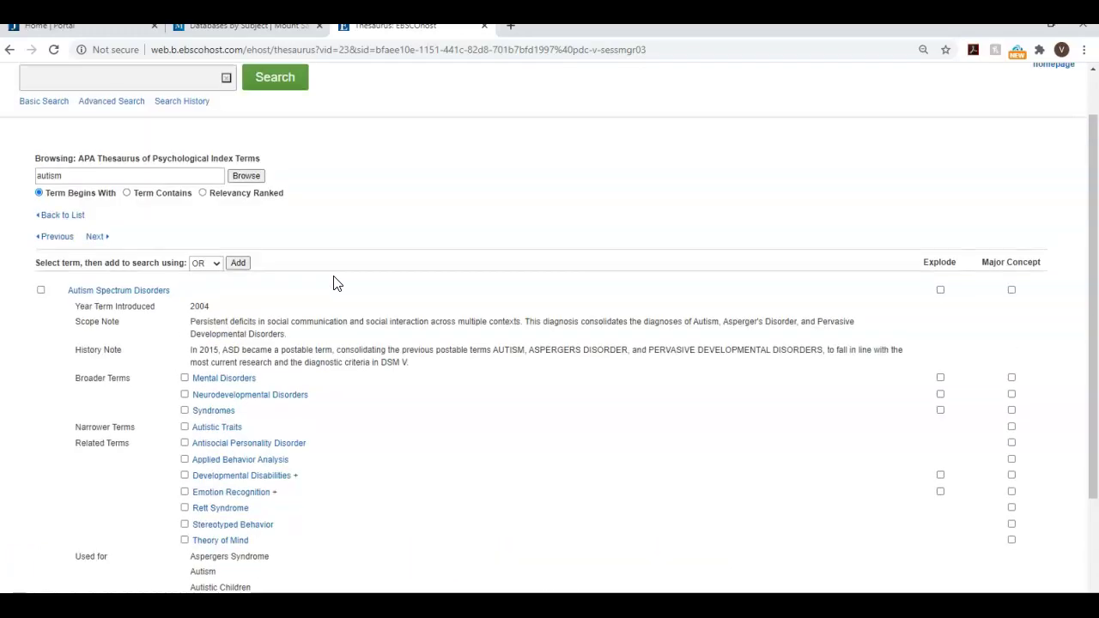
scroll(336, 284, up, 1)
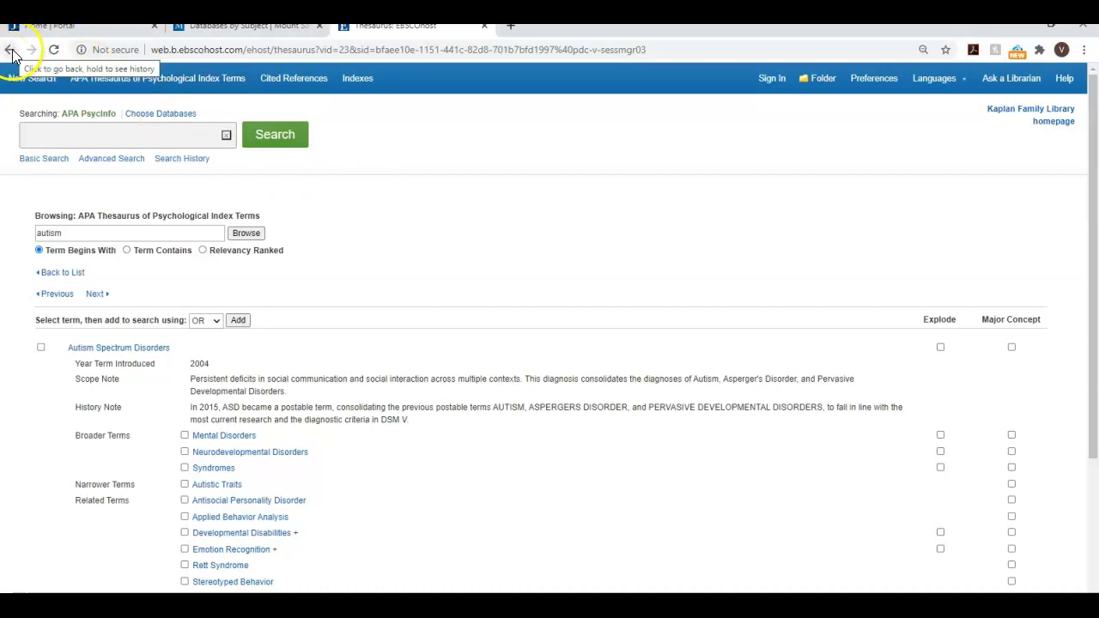
Step: Open the library's Psychology Research Guide from the databases-by-subject page and look over its databases and Ask a Librarian contact section
click(230, 26)
click(698, 323)
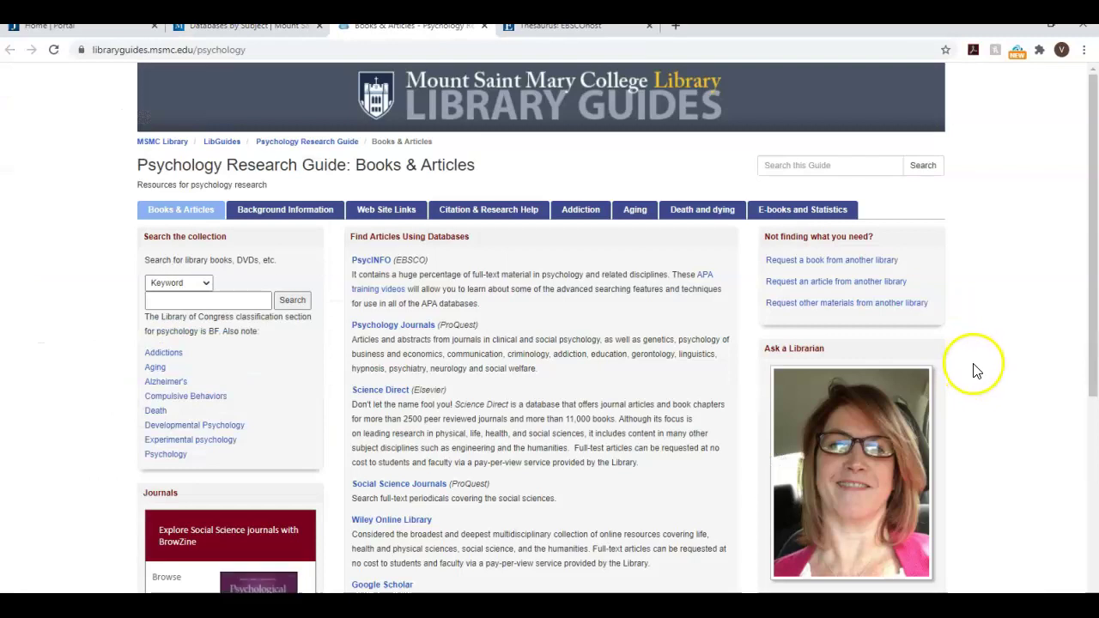
scroll(974, 372, down, 3)
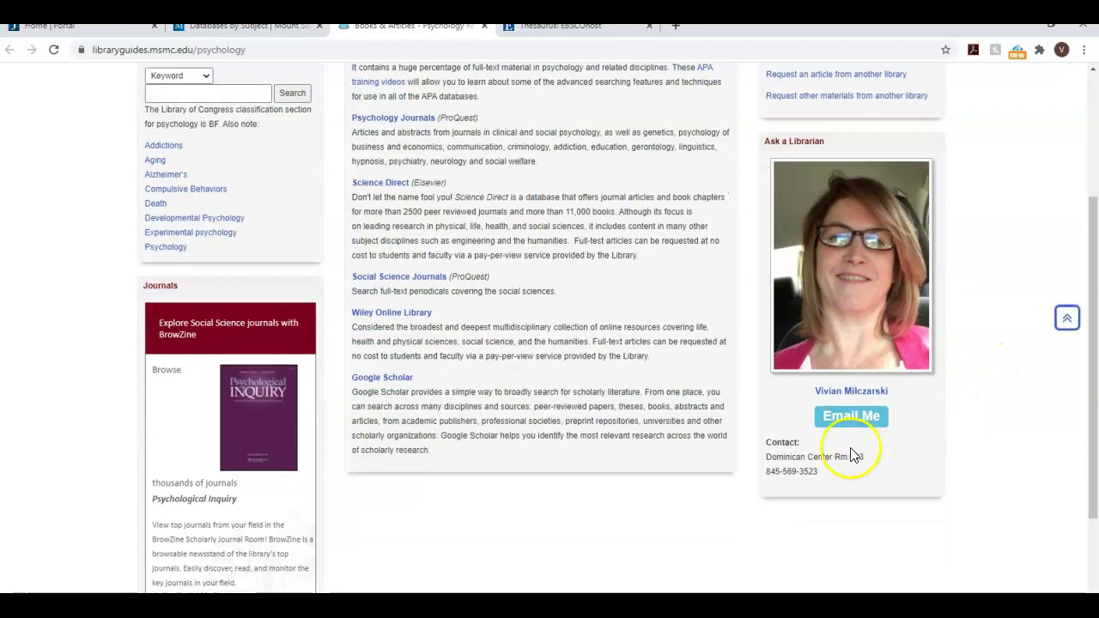
scroll(926, 427, up, 3)
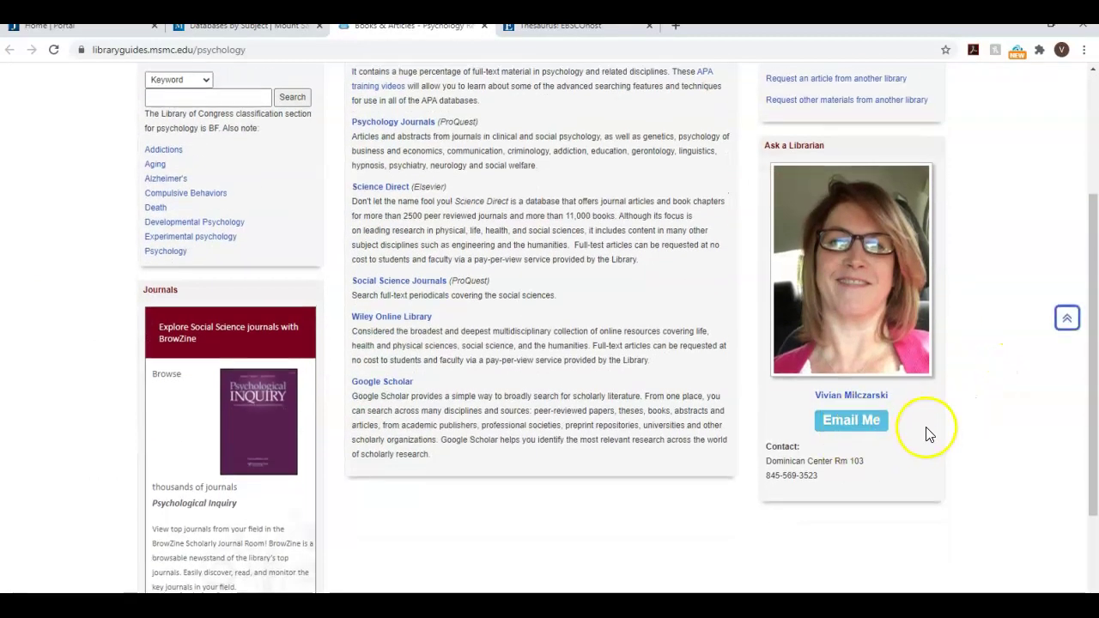
scroll(926, 427, down, 2)
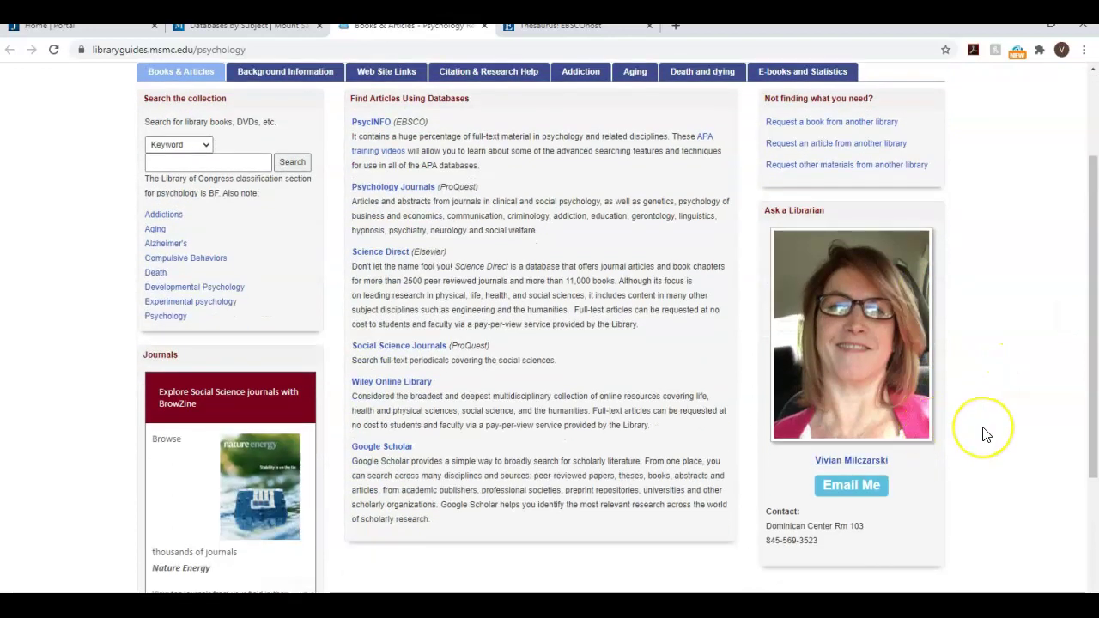
scroll(986, 435, up, 1)
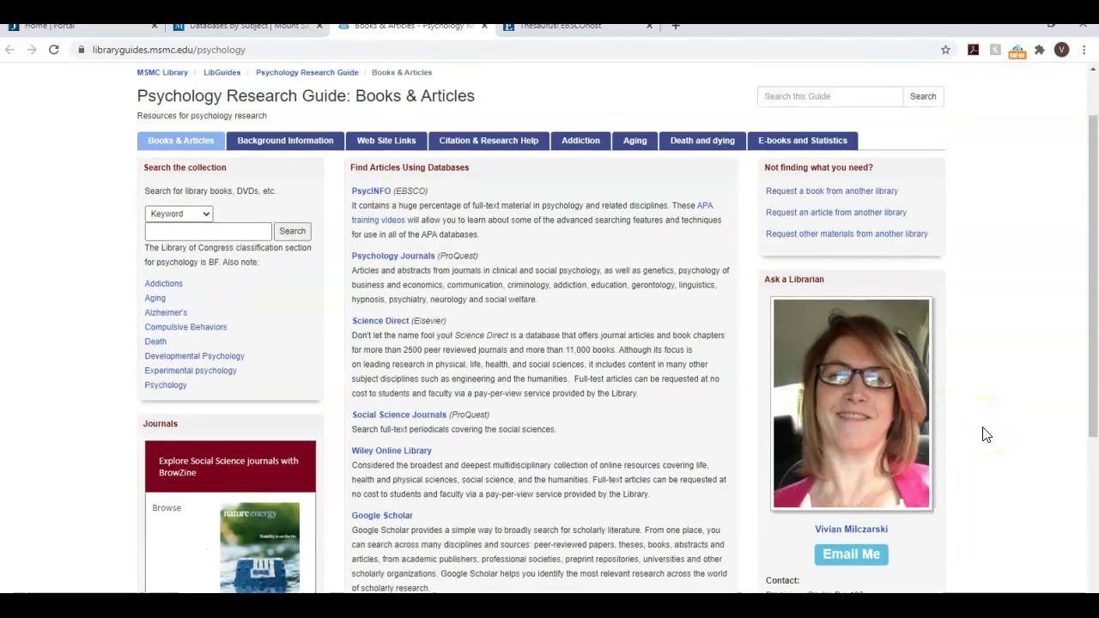
scroll(985, 435, up, 1)
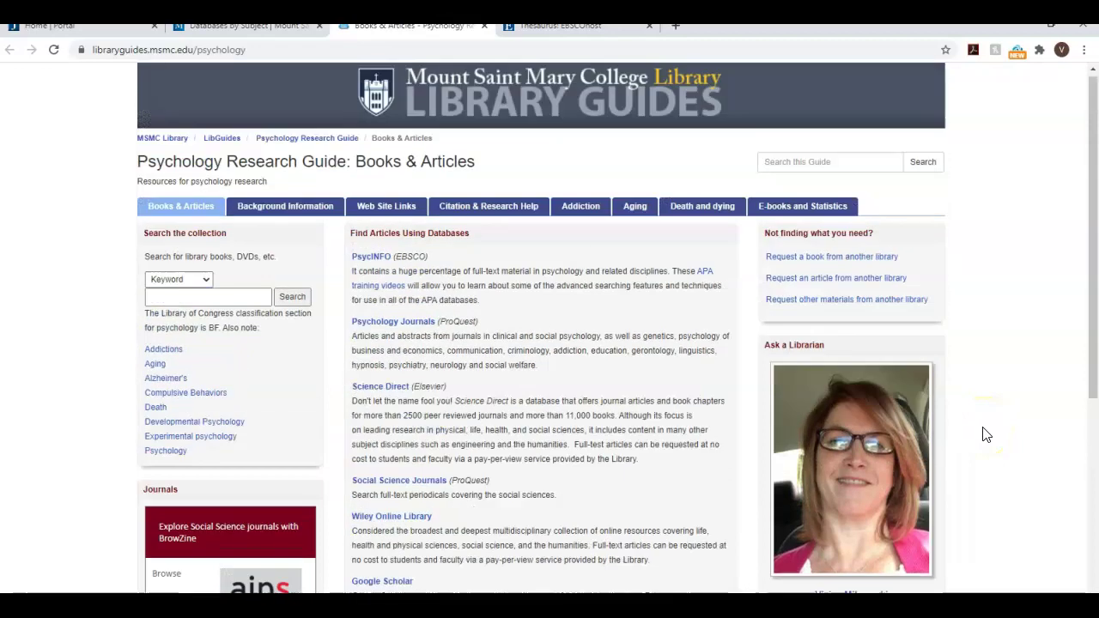